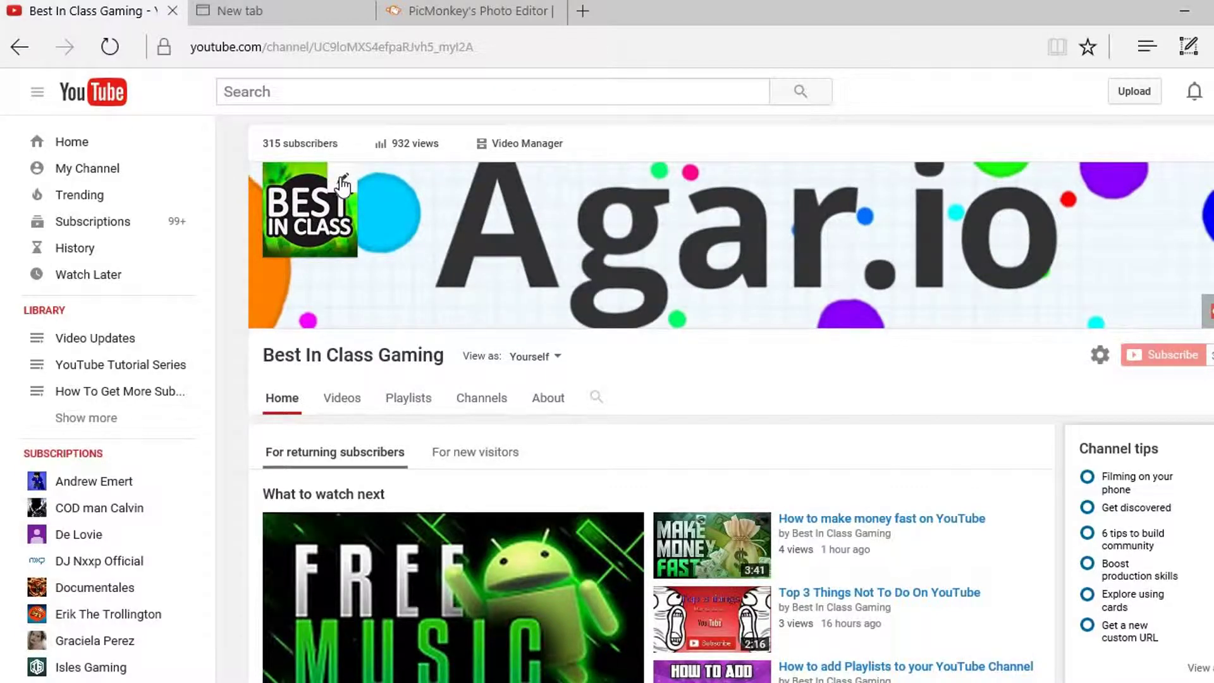
- Load blue-backgrounds_00396566 from the computer into the PicMonkey editor, replacing the blank canvas
{"action": "left_click", "coordinate": [472, 16]}
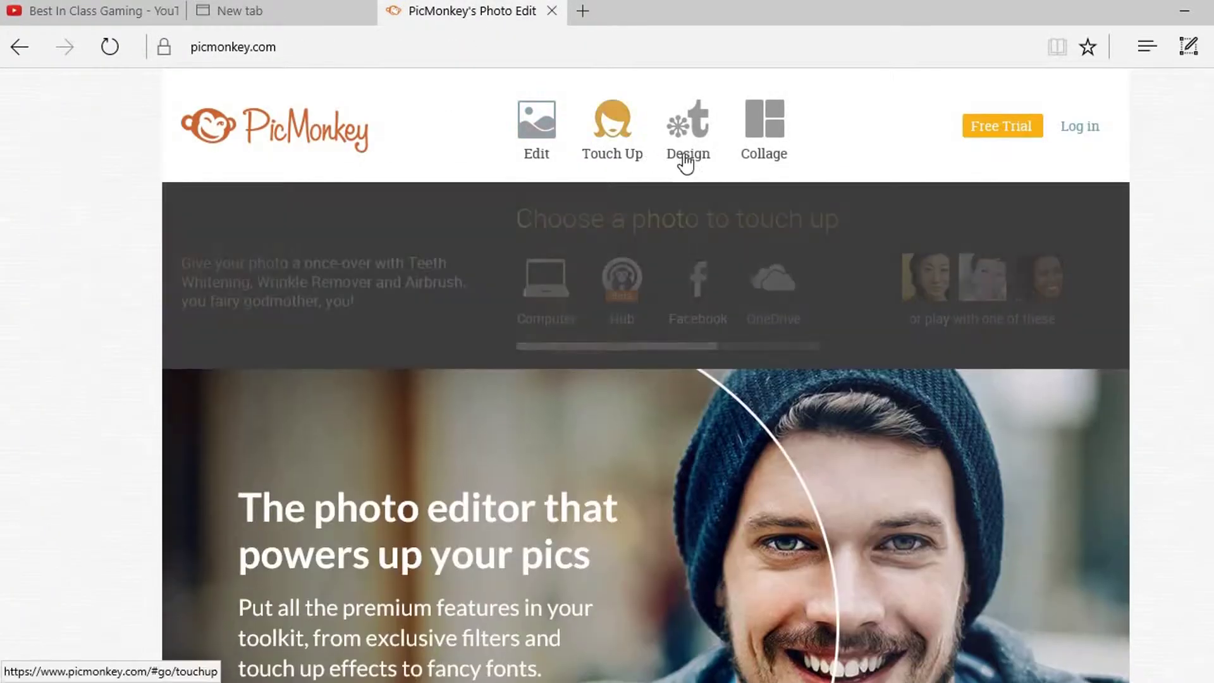
{"action": "left_click", "coordinate": [693, 142]}
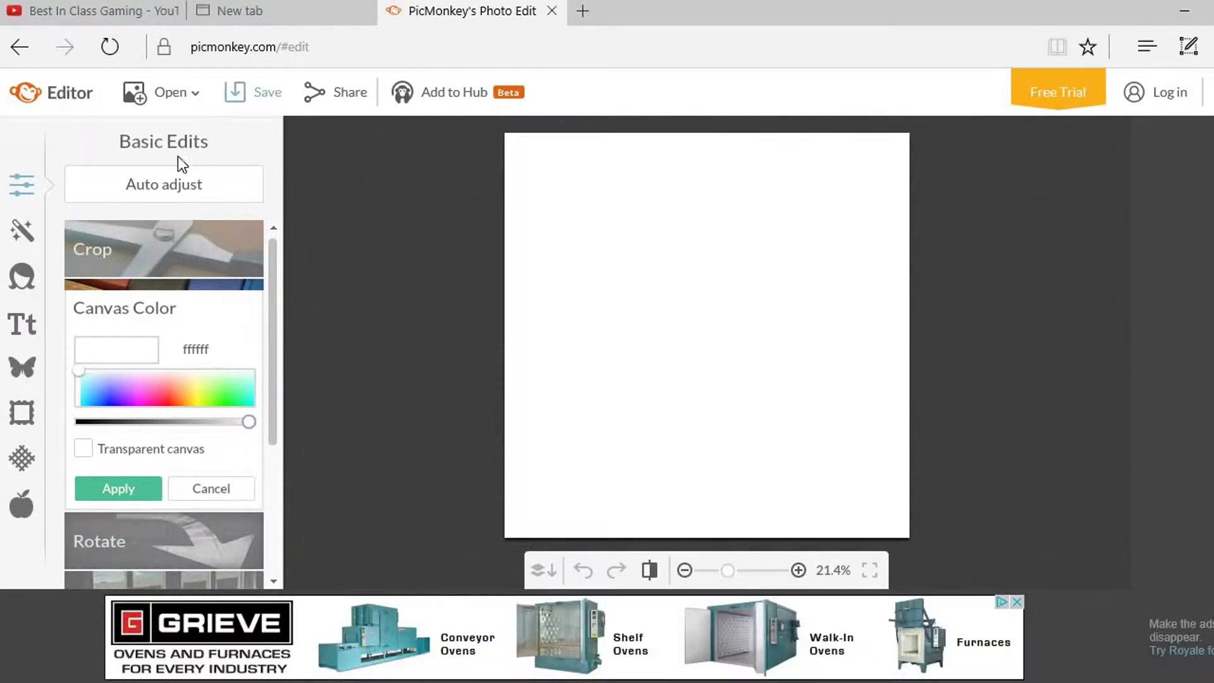
{"action": "left_click", "coordinate": [183, 94]}
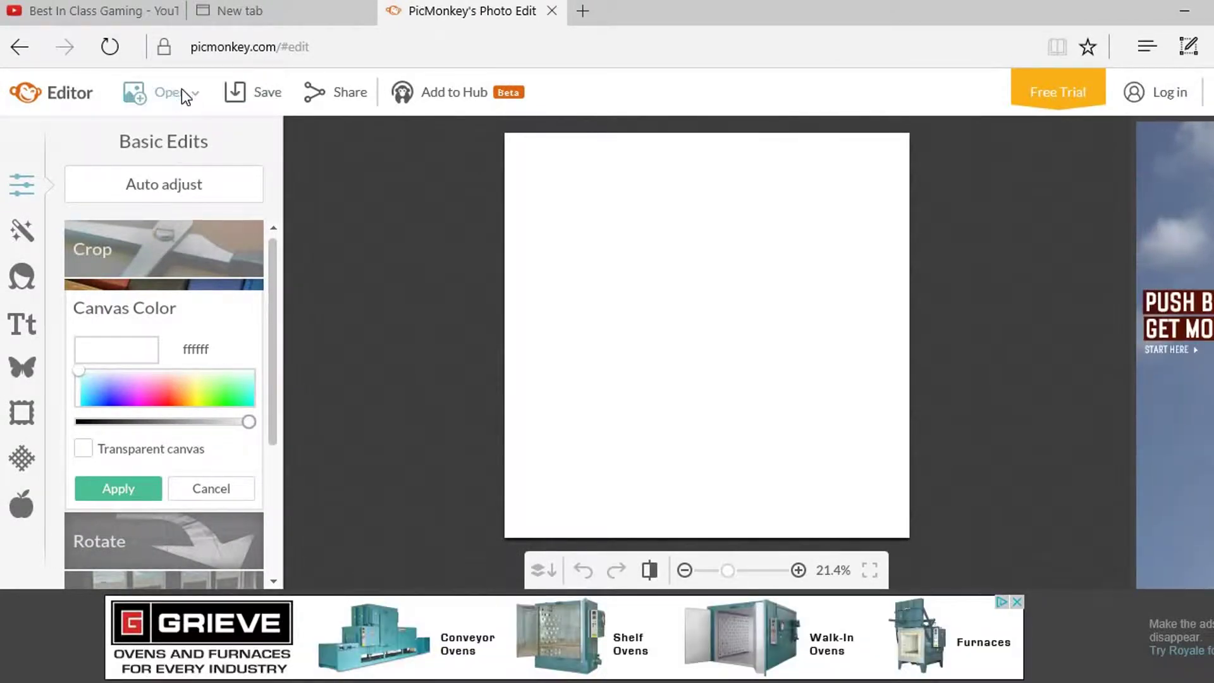
{"action": "left_click", "coordinate": [192, 138]}
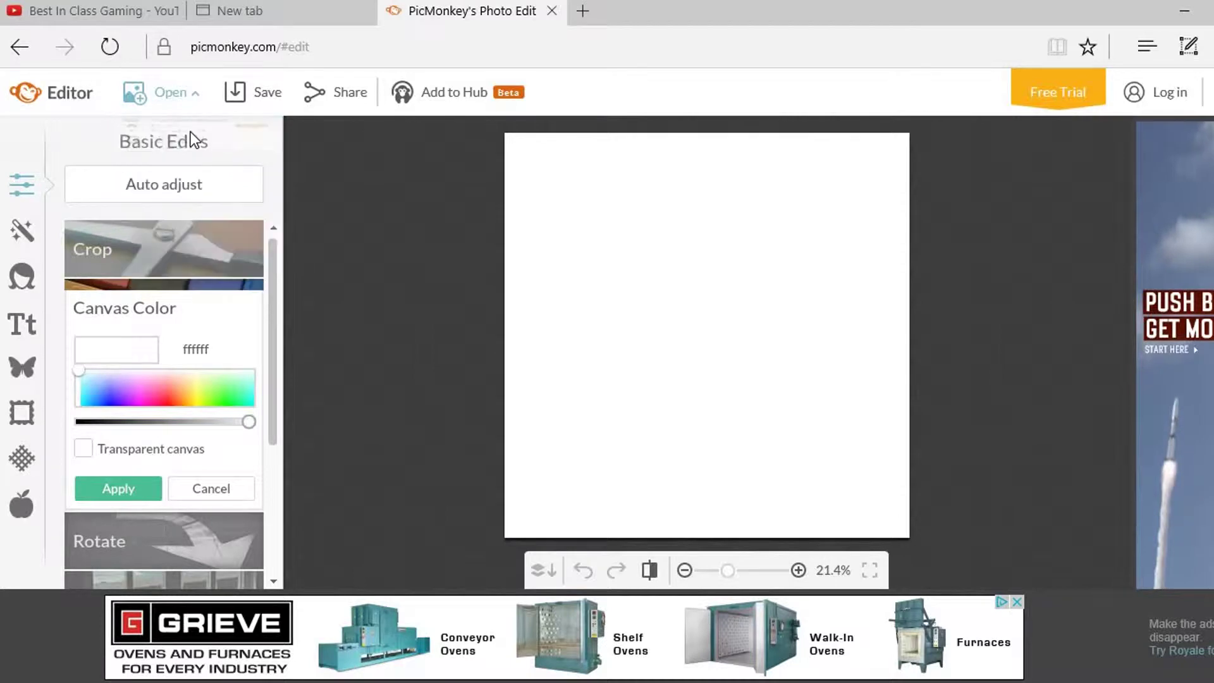
{"action": "left_click", "coordinate": [595, 382]}
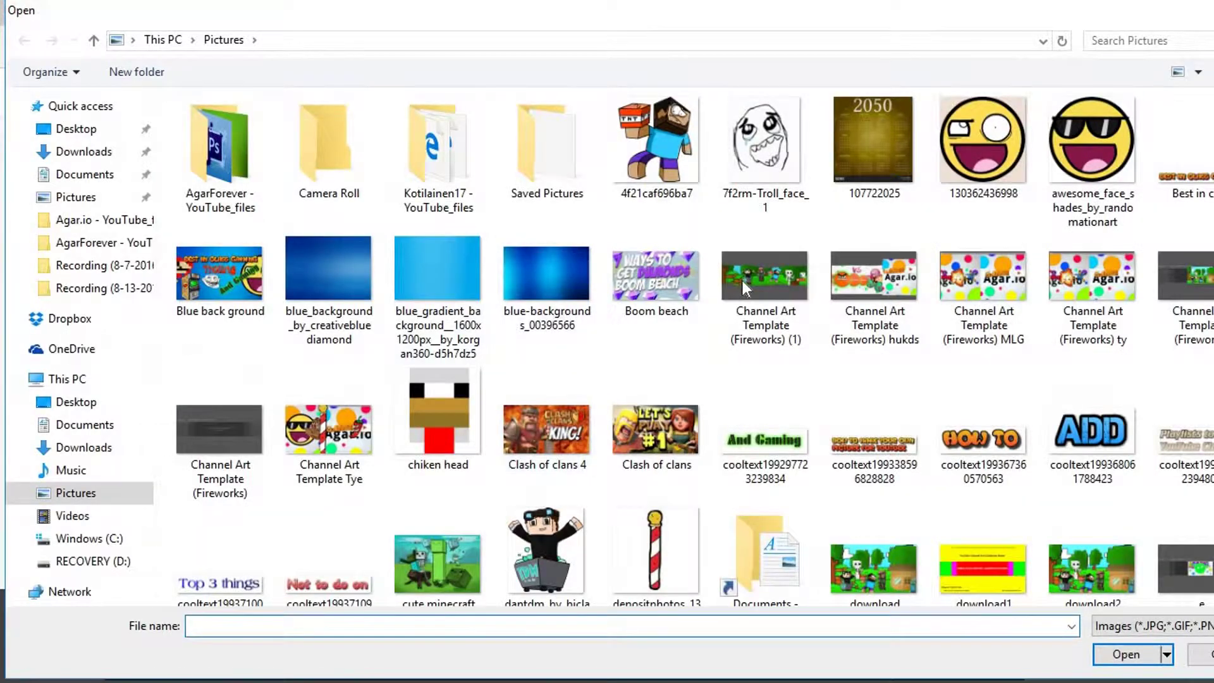
{"action": "left_click", "coordinate": [534, 271]}
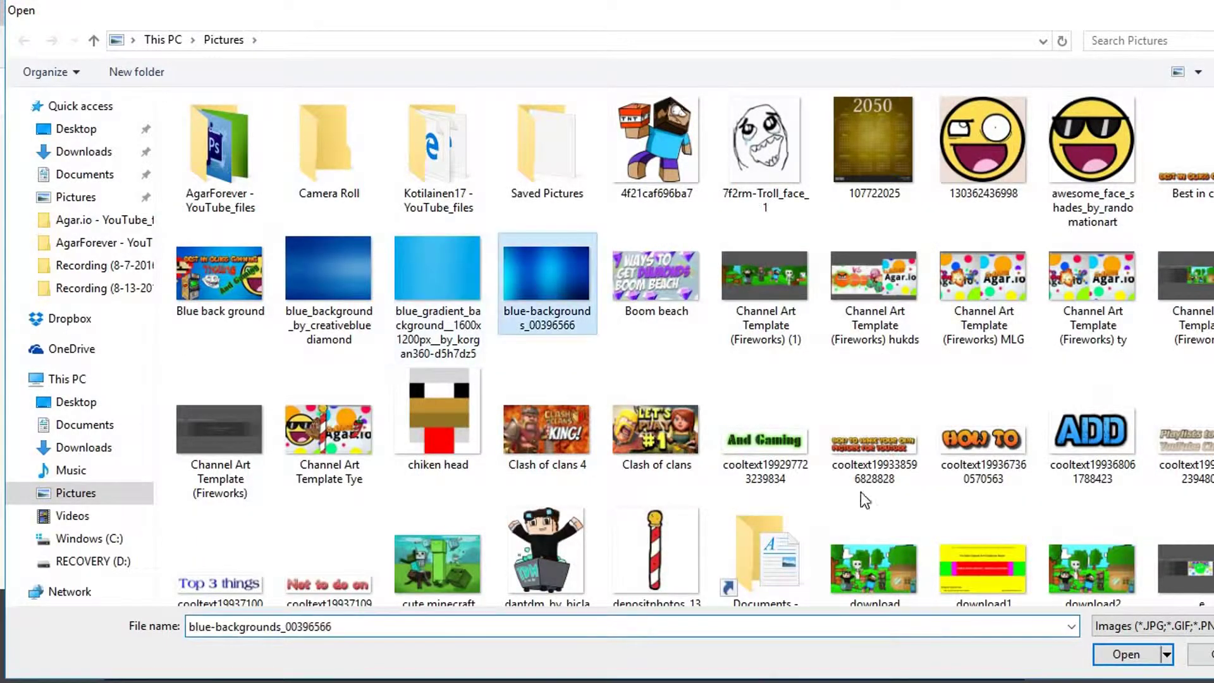
{"action": "left_click", "coordinate": [1122, 652]}
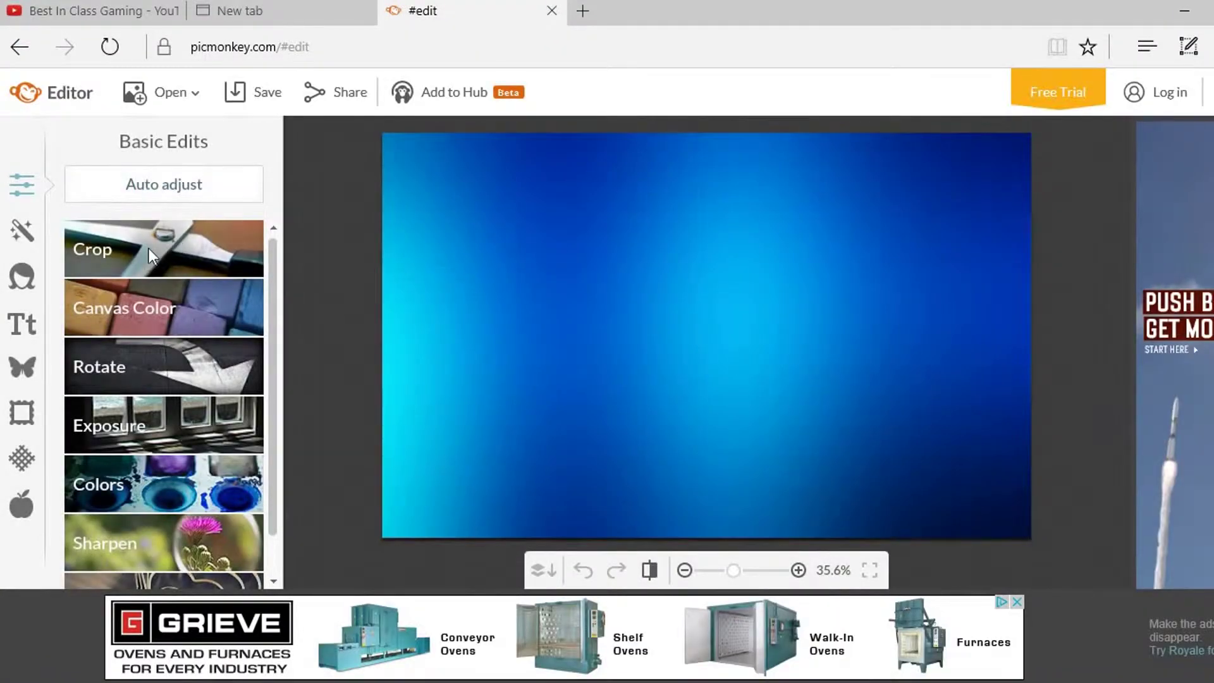
- Crop the blue background with the '100 x 100 avatar' proportion and zoom to 400%
{"action": "left_click", "coordinate": [149, 248]}
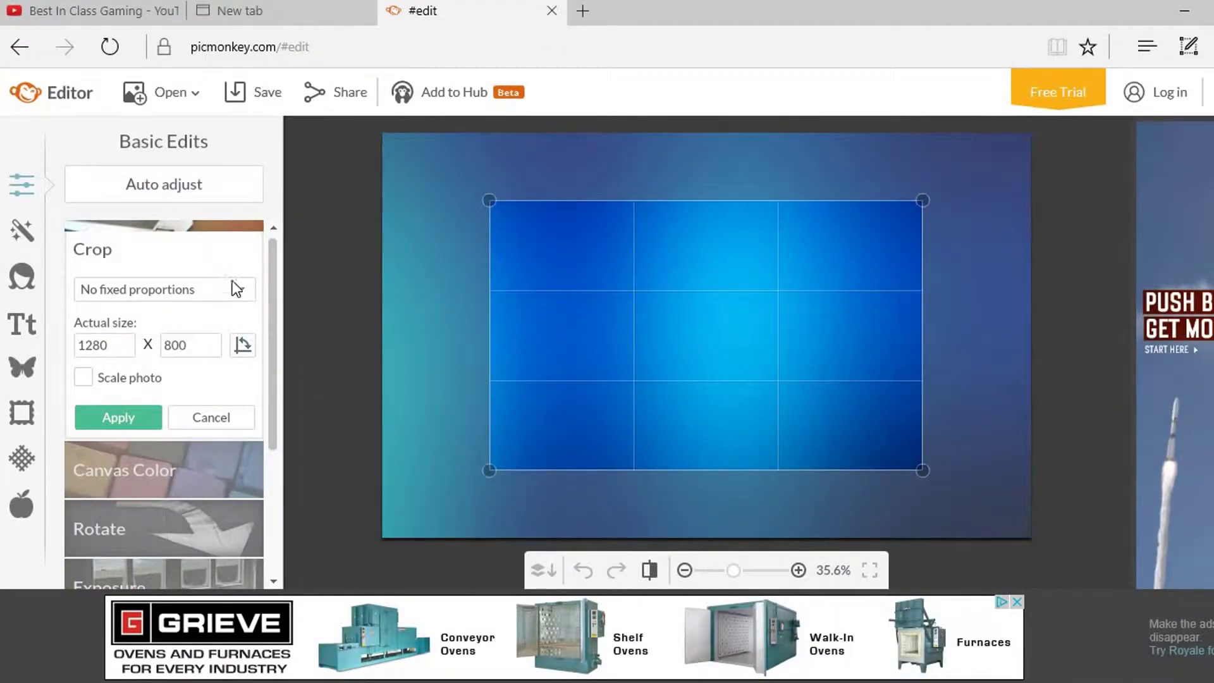
{"action": "left_click", "coordinate": [247, 293]}
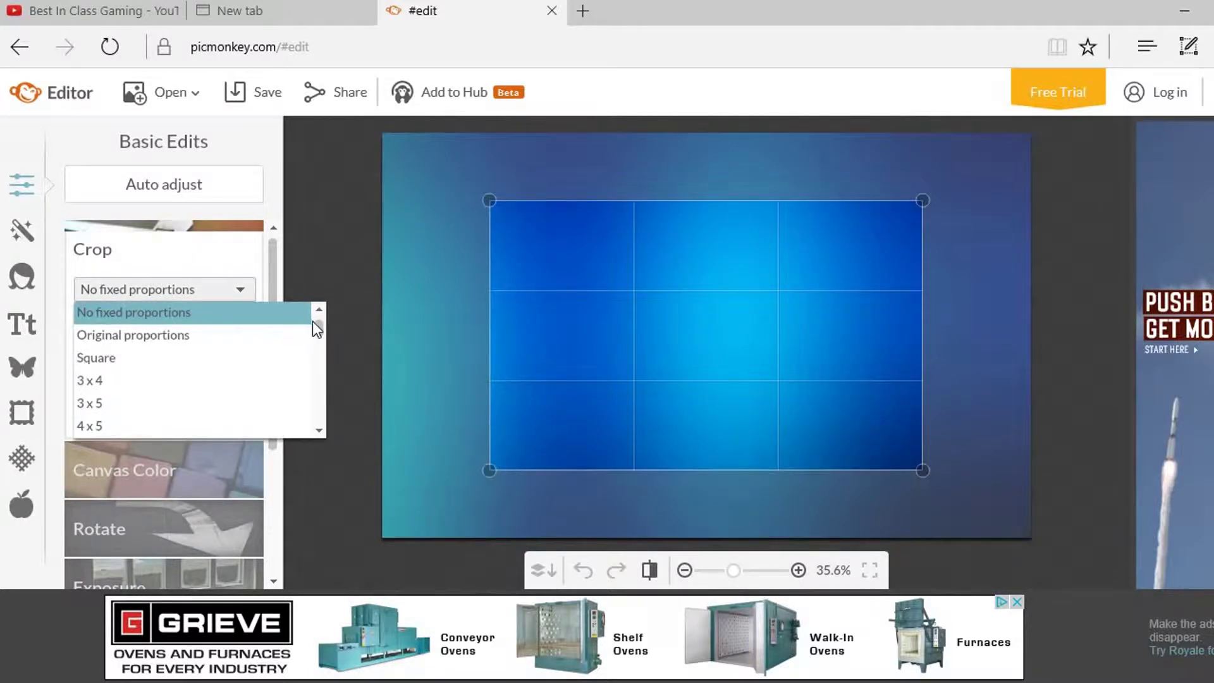
{"action": "left_click_drag", "start_coordinate": [317, 325], "coordinate": [317, 362]}
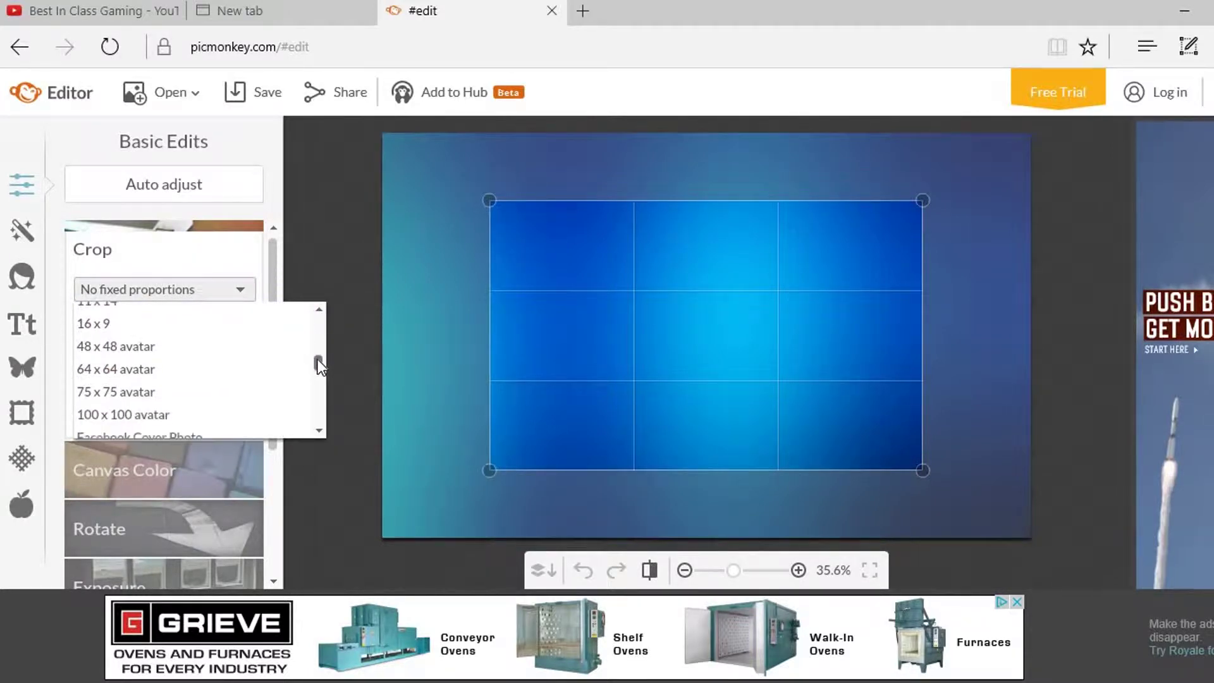
{"action": "left_click", "coordinate": [145, 416]}
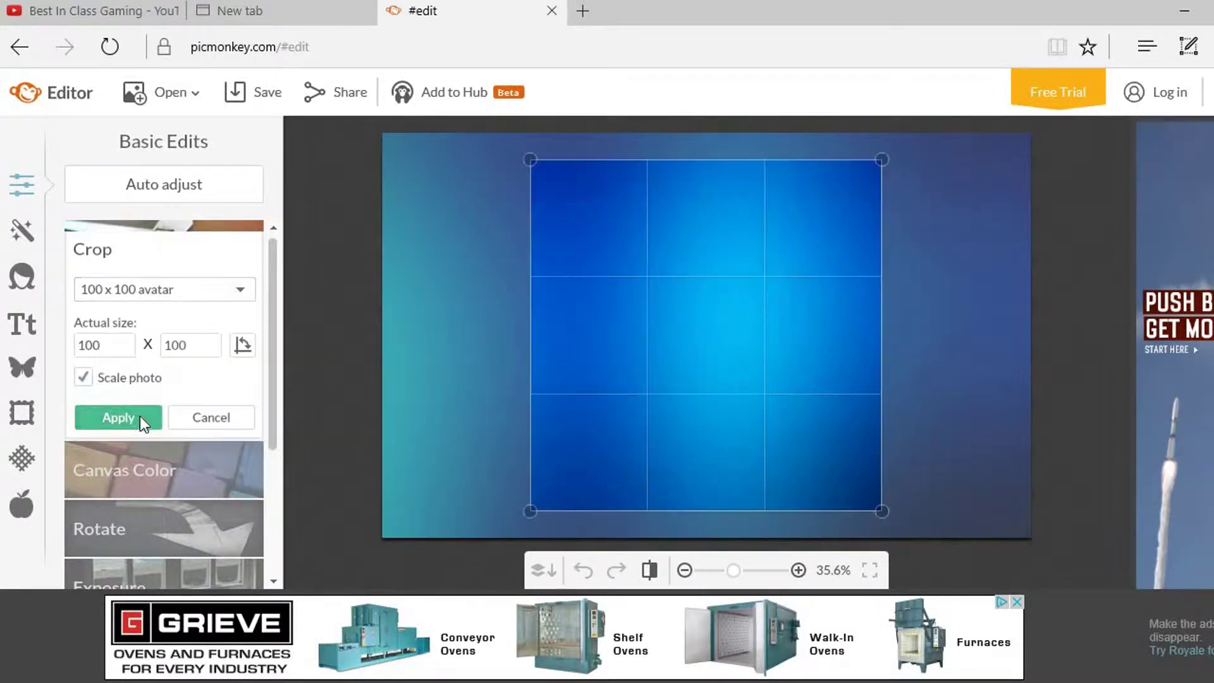
{"action": "left_click", "coordinate": [97, 420]}
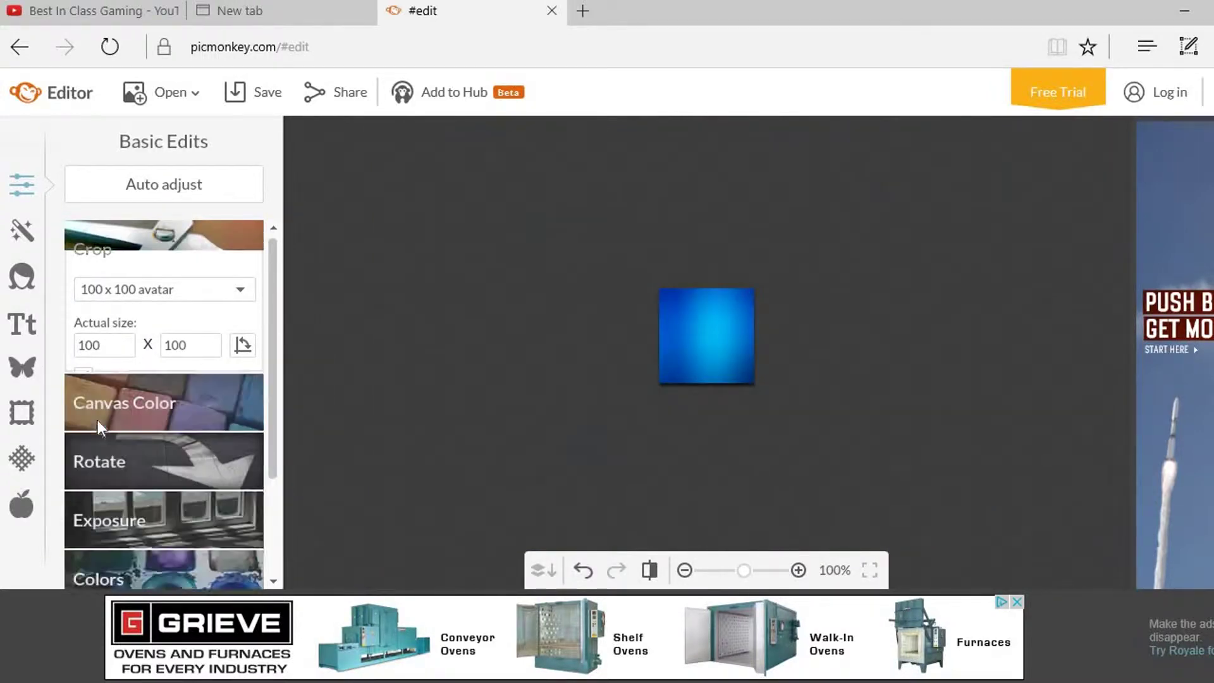
{"action": "left_click_drag", "start_coordinate": [746, 572], "coordinate": [775, 568]}
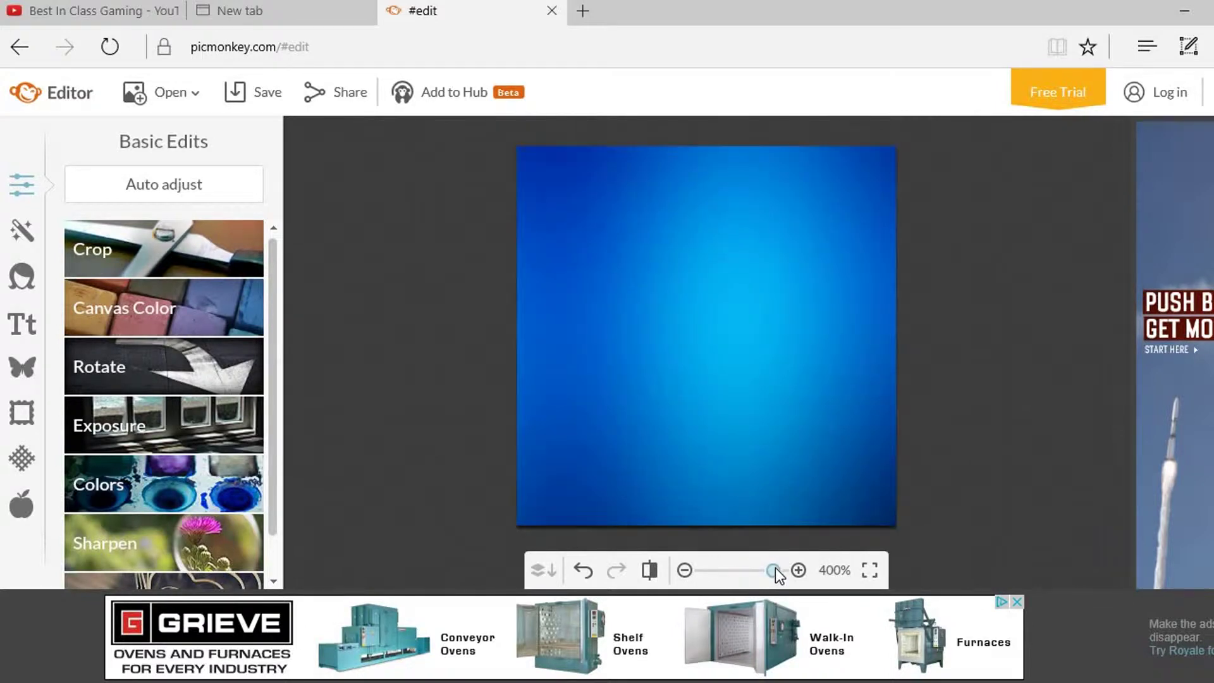
{"action": "left_click", "coordinate": [23, 366]}
- Add awesome_face_shades_by_randomationart as an overlay, shrink it and move it to the right side
{"action": "left_click", "coordinate": [203, 192]}
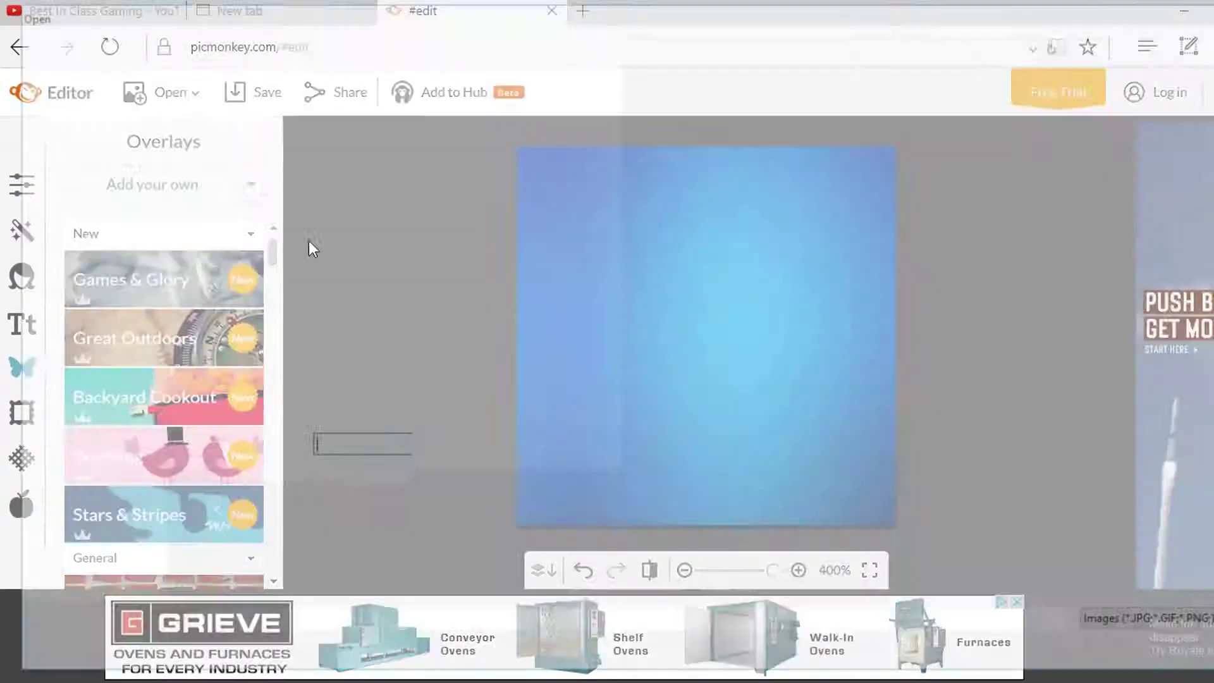
{"action": "left_click", "coordinate": [1106, 166]}
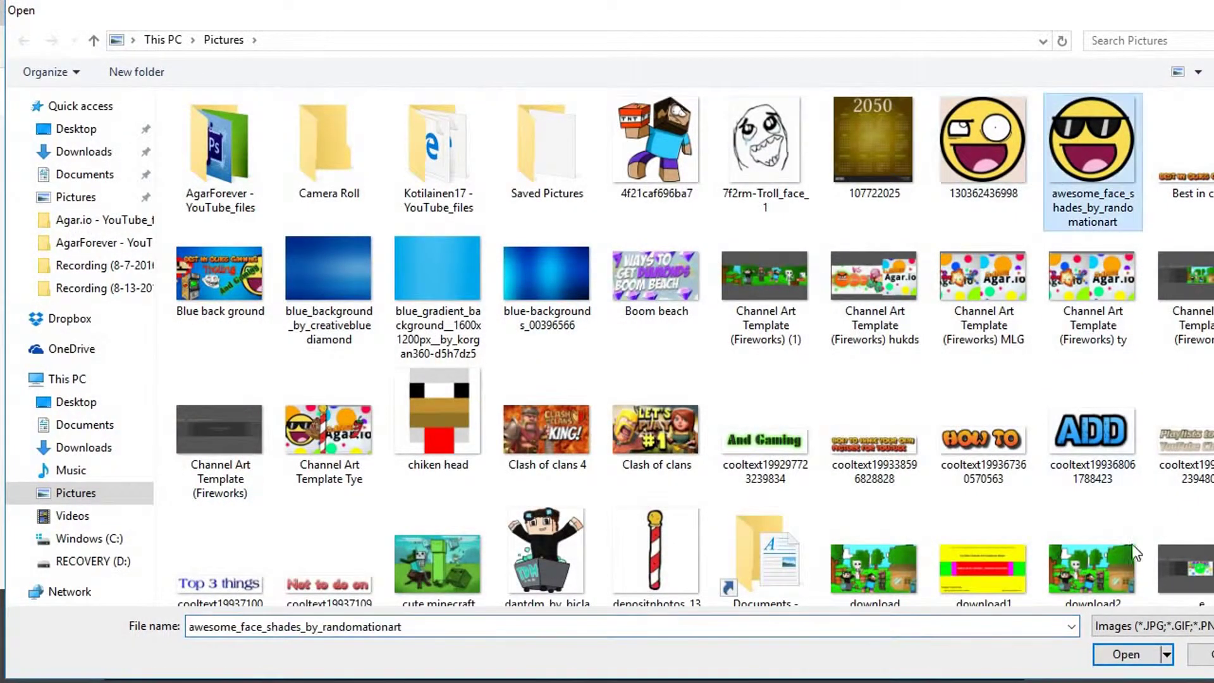
{"action": "left_click", "coordinate": [1138, 654]}
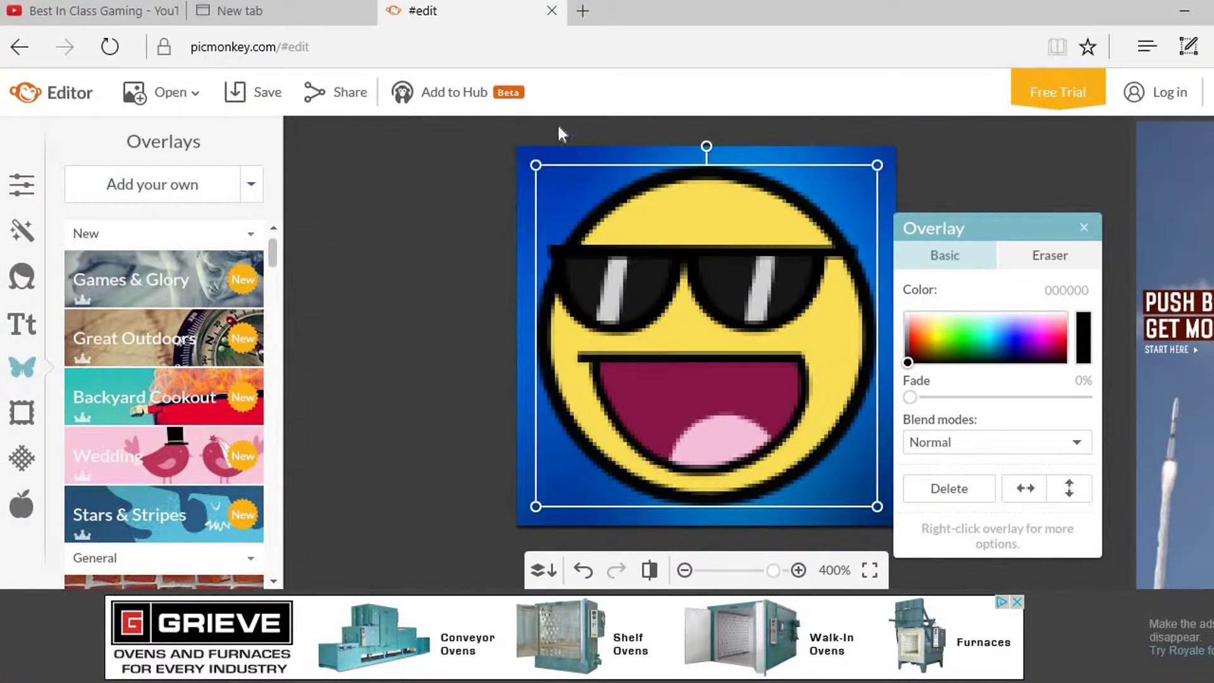
{"action": "left_click_drag", "start_coordinate": [532, 163], "coordinate": [645, 304]}
{"action": "left_click_drag", "start_coordinate": [769, 404], "coordinate": [801, 308]}
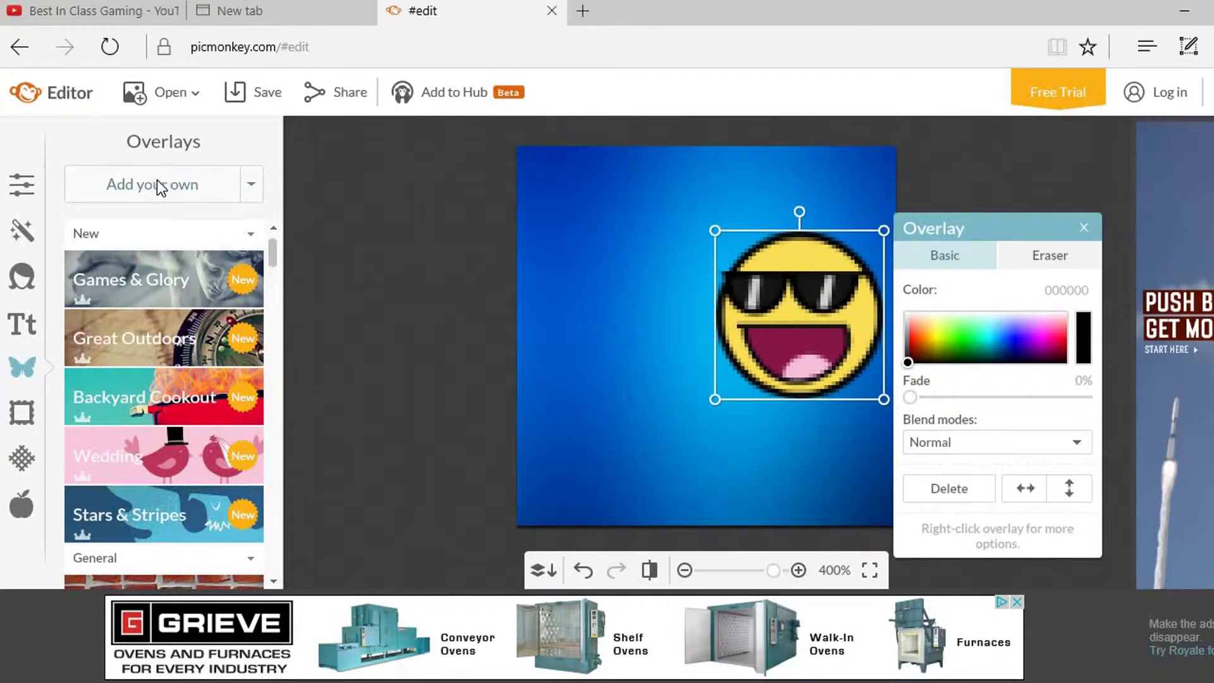
{"action": "left_click", "coordinate": [157, 183]}
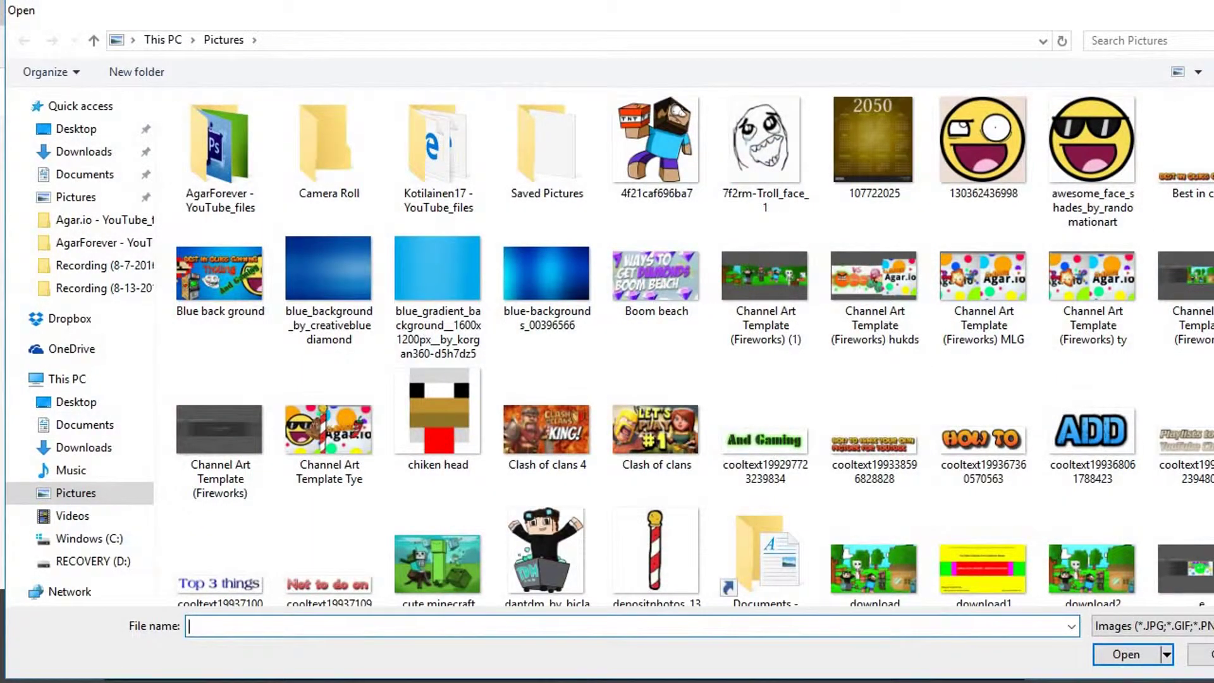
- Place the HOW TO cooltext overlay at the avatar's top-left, briefly checking the Text options
{"action": "double_click", "coordinate": [1012, 438]}
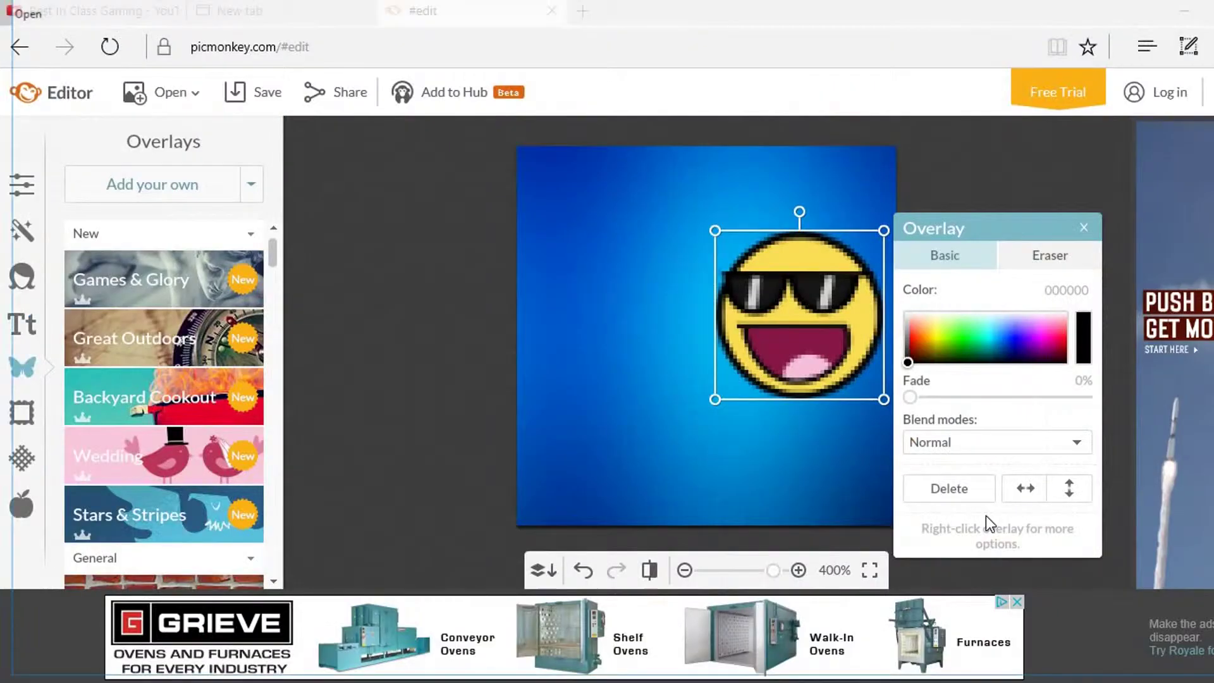
{"action": "left_click_drag", "start_coordinate": [734, 325], "coordinate": [700, 204]}
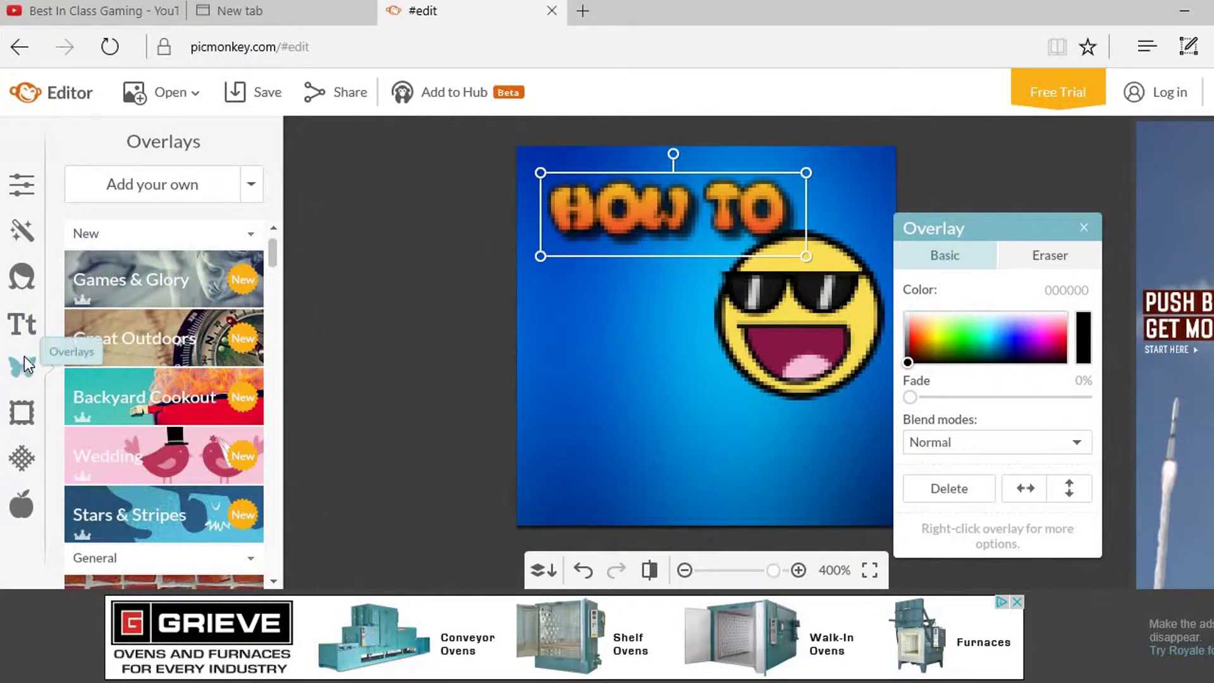
{"action": "left_click", "coordinate": [28, 325]}
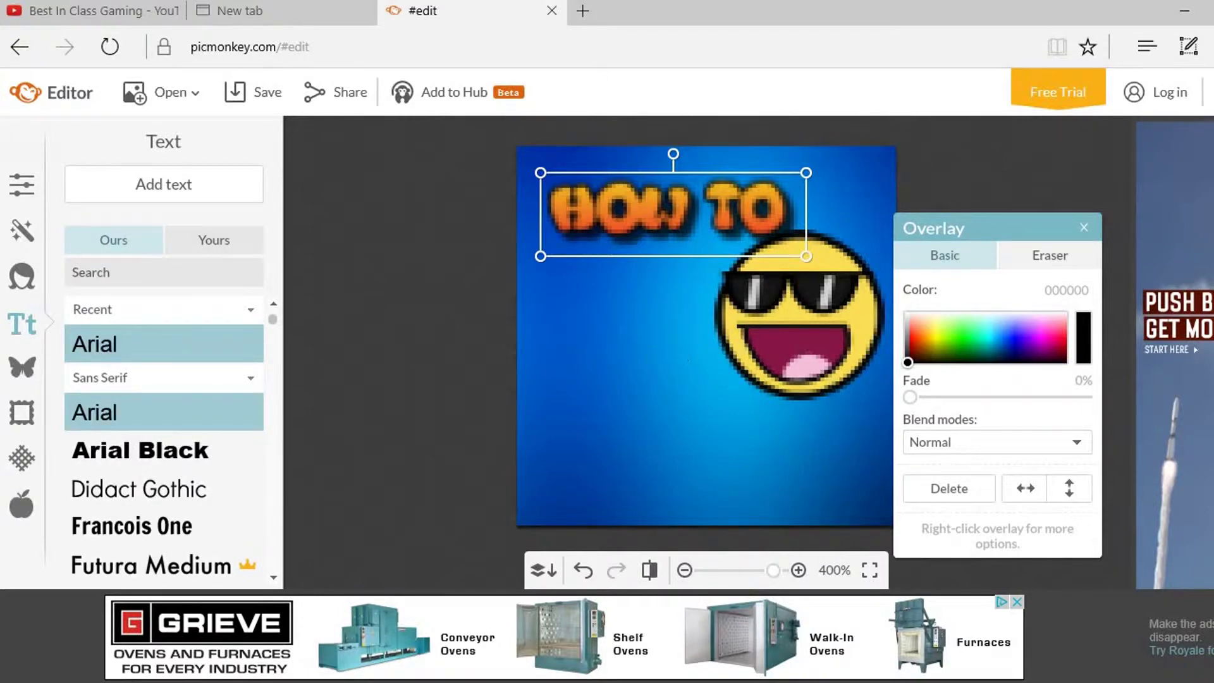
{"action": "left_click", "coordinate": [16, 362]}
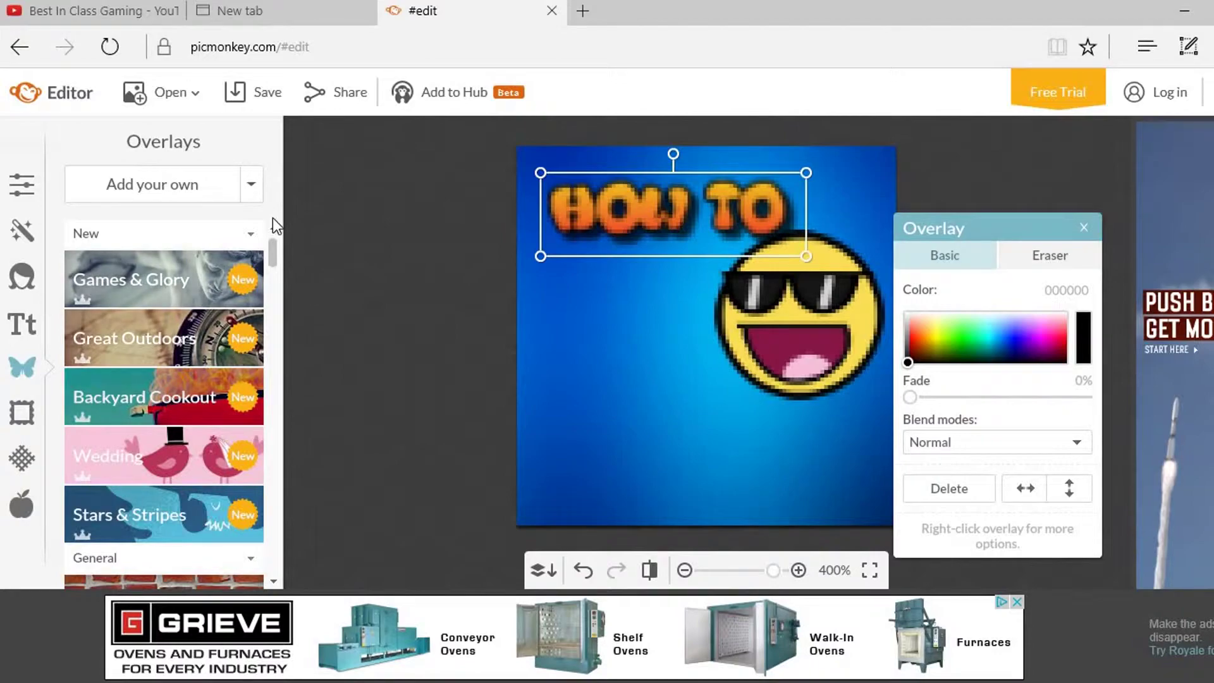
{"action": "left_click", "coordinate": [170, 177]}
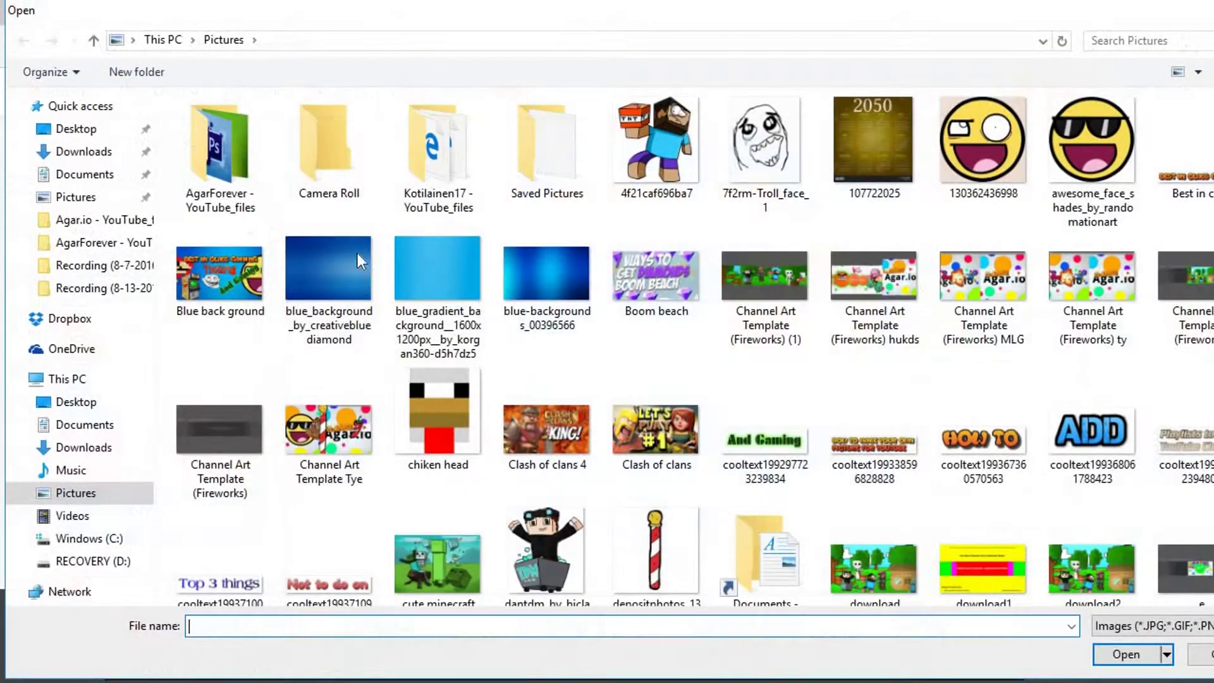
- Add the 'Clash of clans' image as an overlay, move it bottom-left and enlarge it
{"action": "scroll", "coordinate": [1110, 355], "scroll_direction": "down", "scroll_amount": 2}
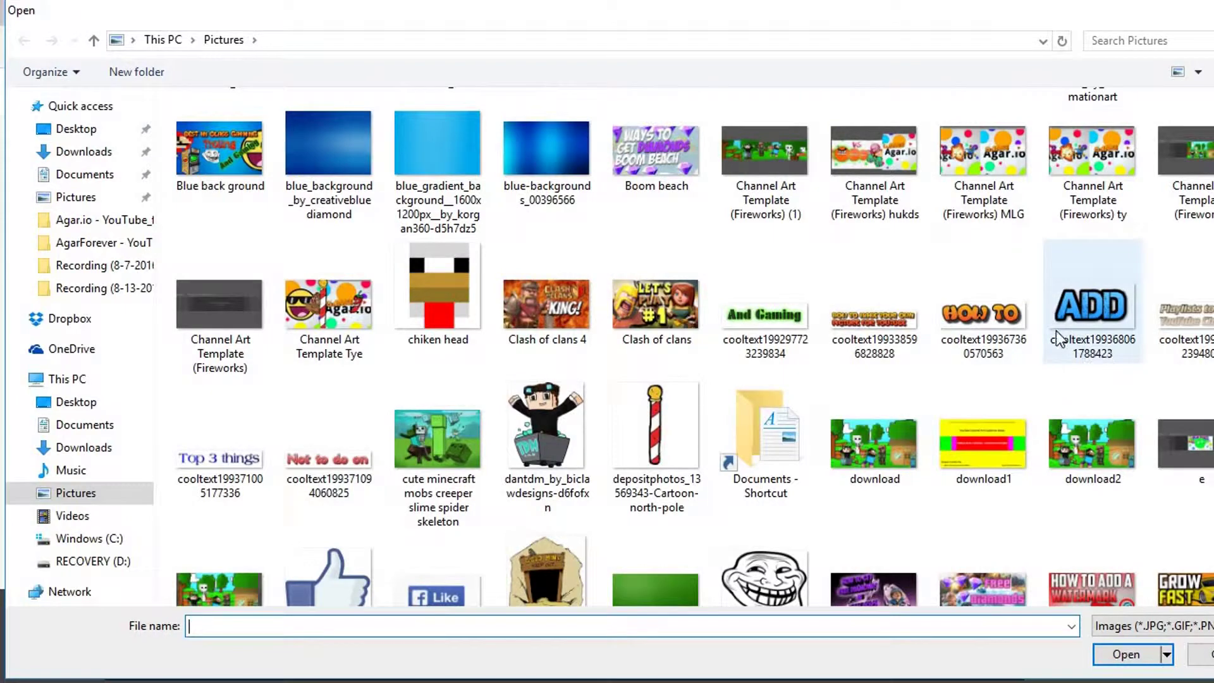
{"action": "left_click", "coordinate": [692, 310]}
{"action": "left_click", "coordinate": [1127, 654]}
{"action": "left_click_drag", "start_coordinate": [694, 362], "coordinate": [574, 481]}
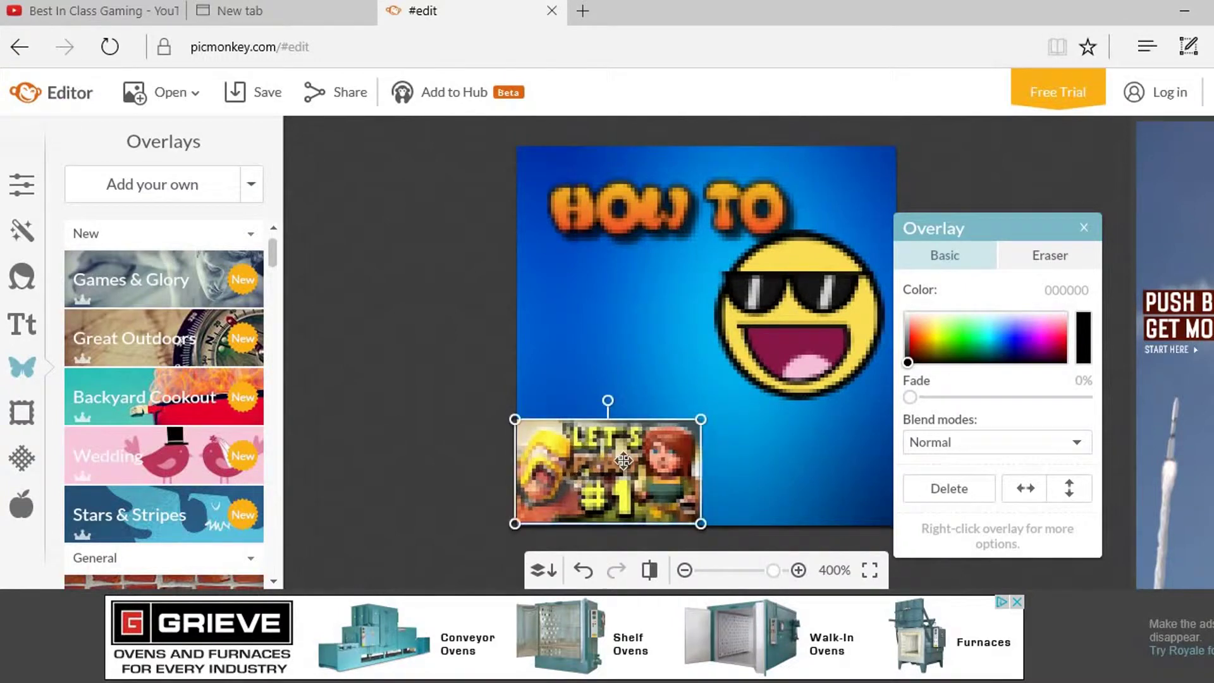
{"action": "left_click_drag", "start_coordinate": [701, 420], "coordinate": [746, 393]}
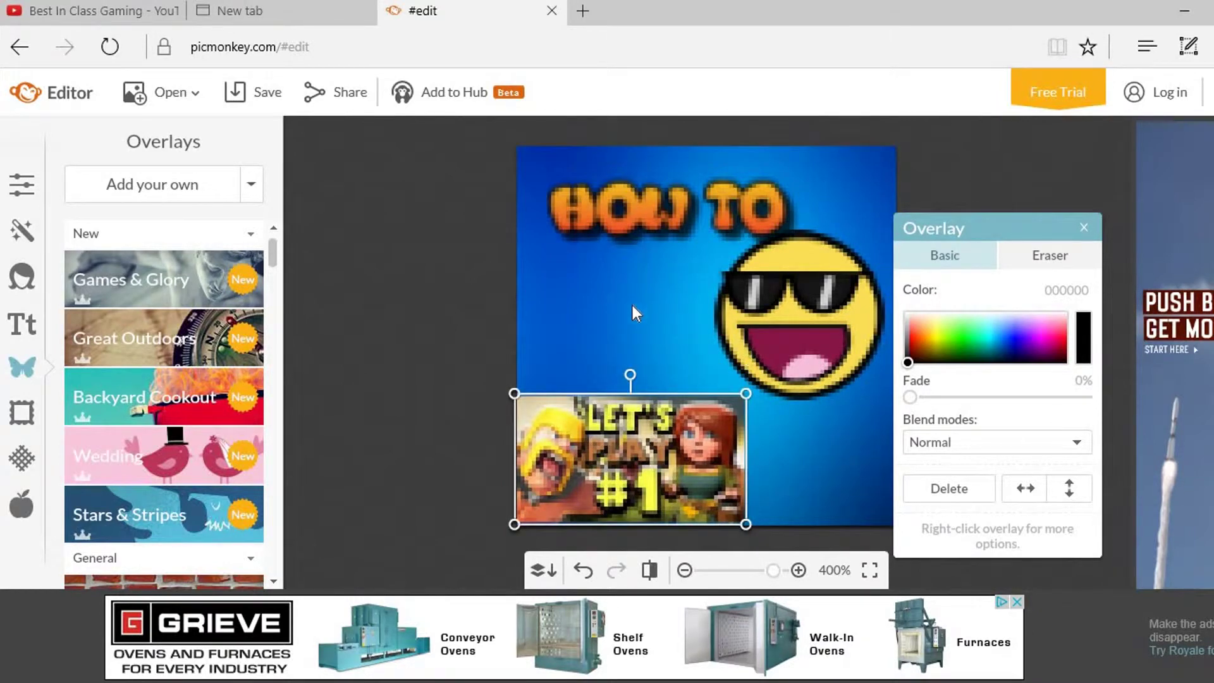
- Add the Playlists cooltext image, enlarge it and center it across the smiley
{"action": "left_click", "coordinate": [174, 191]}
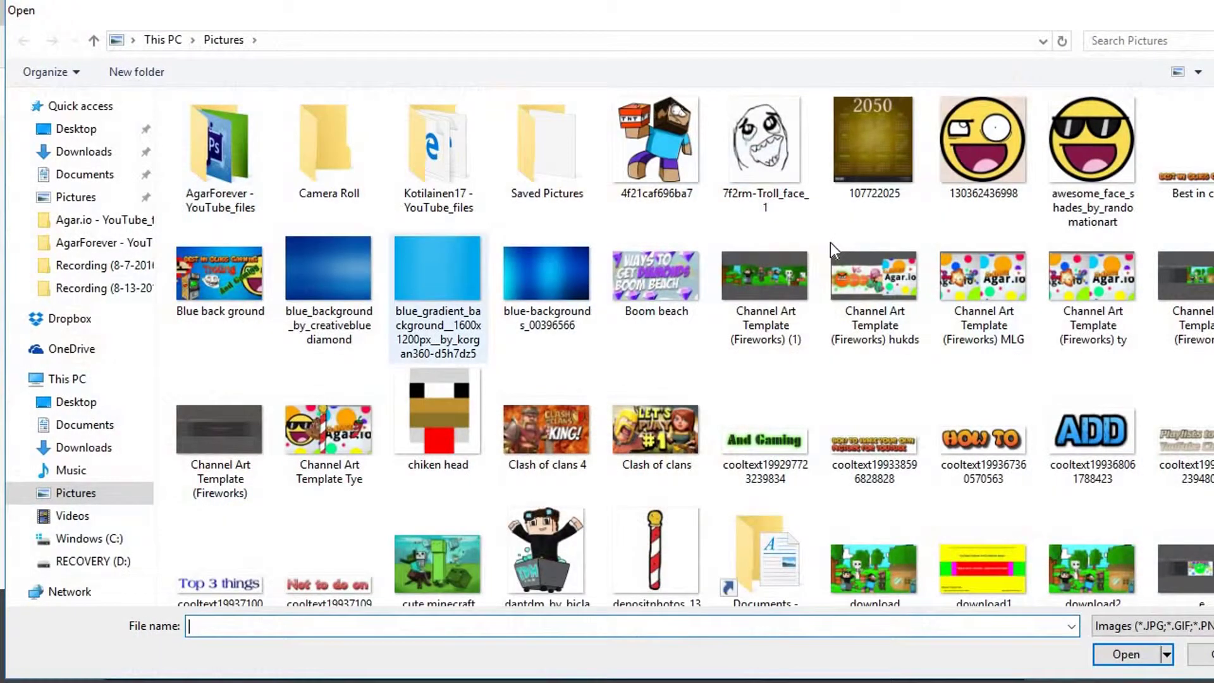
{"action": "left_click", "coordinate": [1073, 459]}
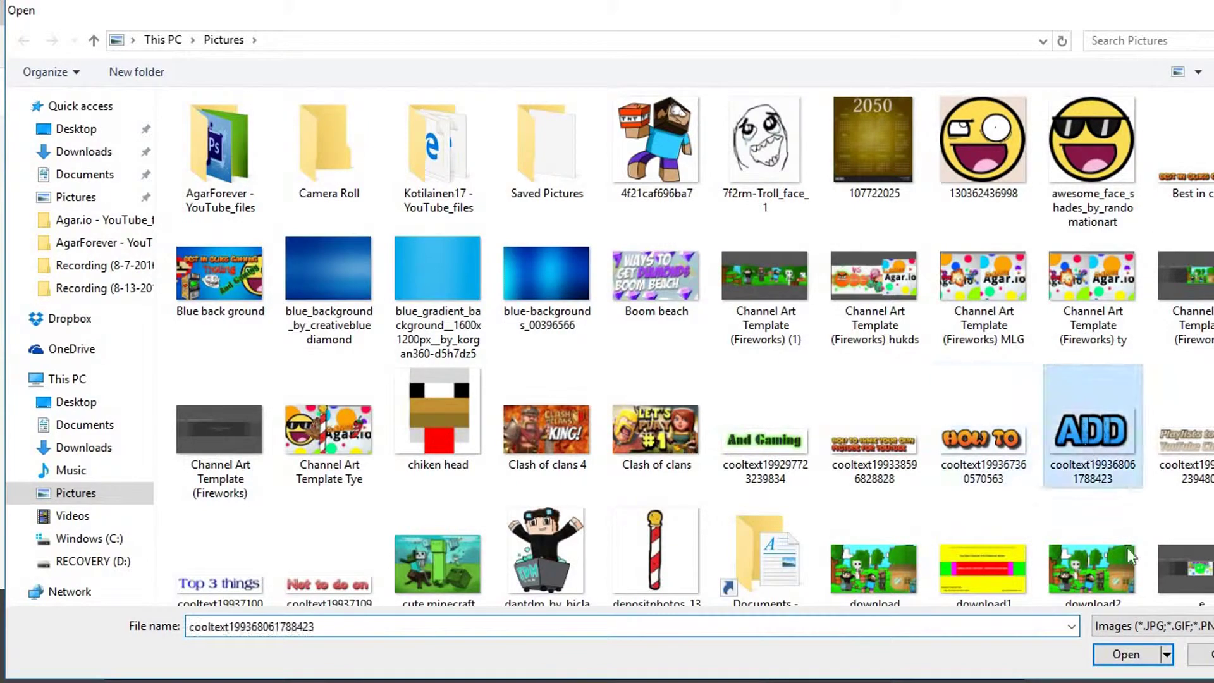
{"action": "left_click", "coordinate": [1185, 458]}
{"action": "left_click", "coordinate": [1125, 654]}
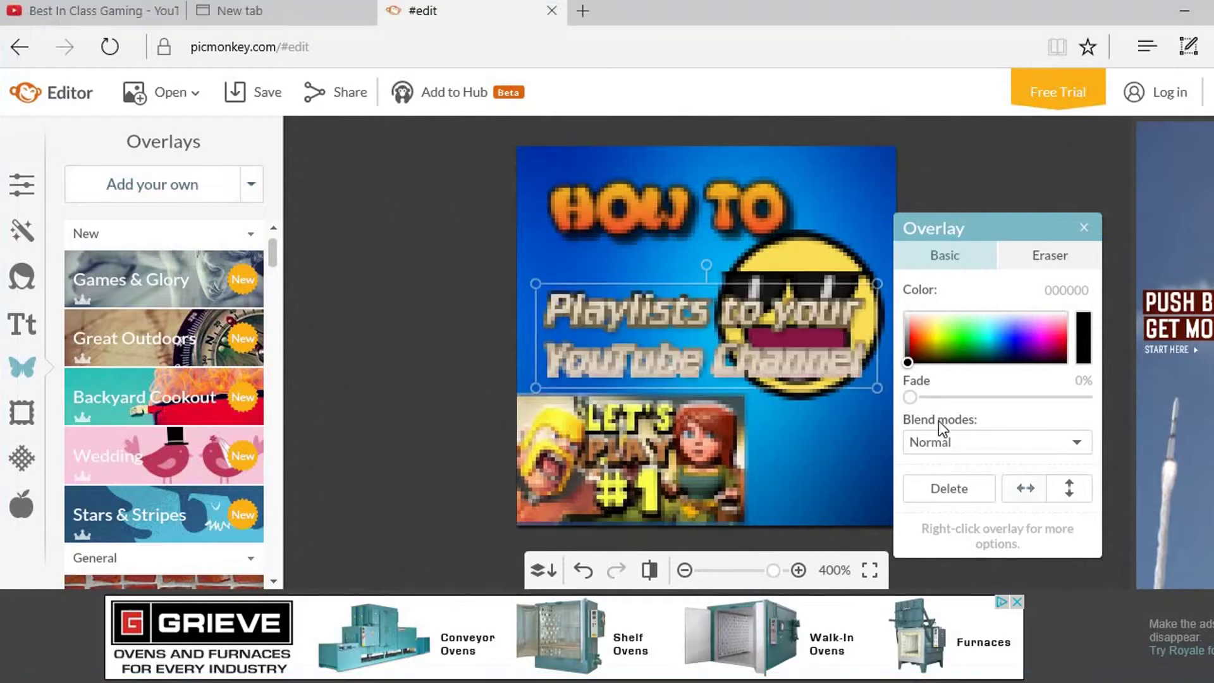
{"action": "left_click_drag", "start_coordinate": [536, 284], "coordinate": [499, 214]}
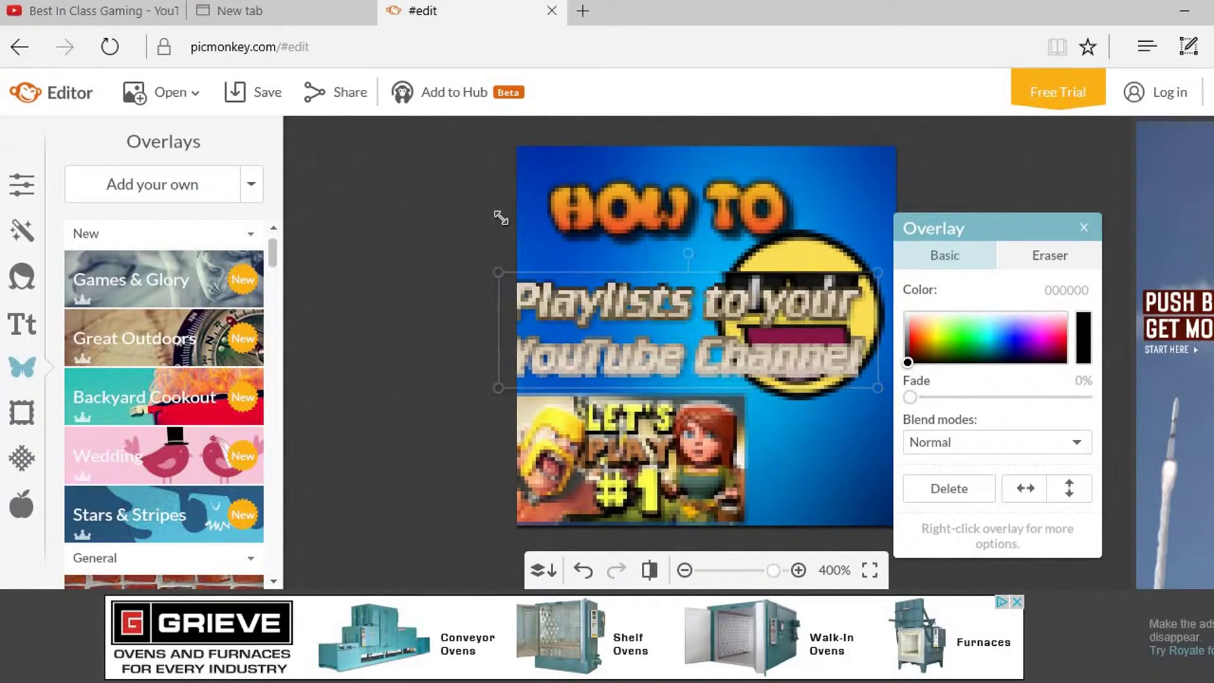
{"action": "left_click_drag", "start_coordinate": [662, 297], "coordinate": [692, 301]}
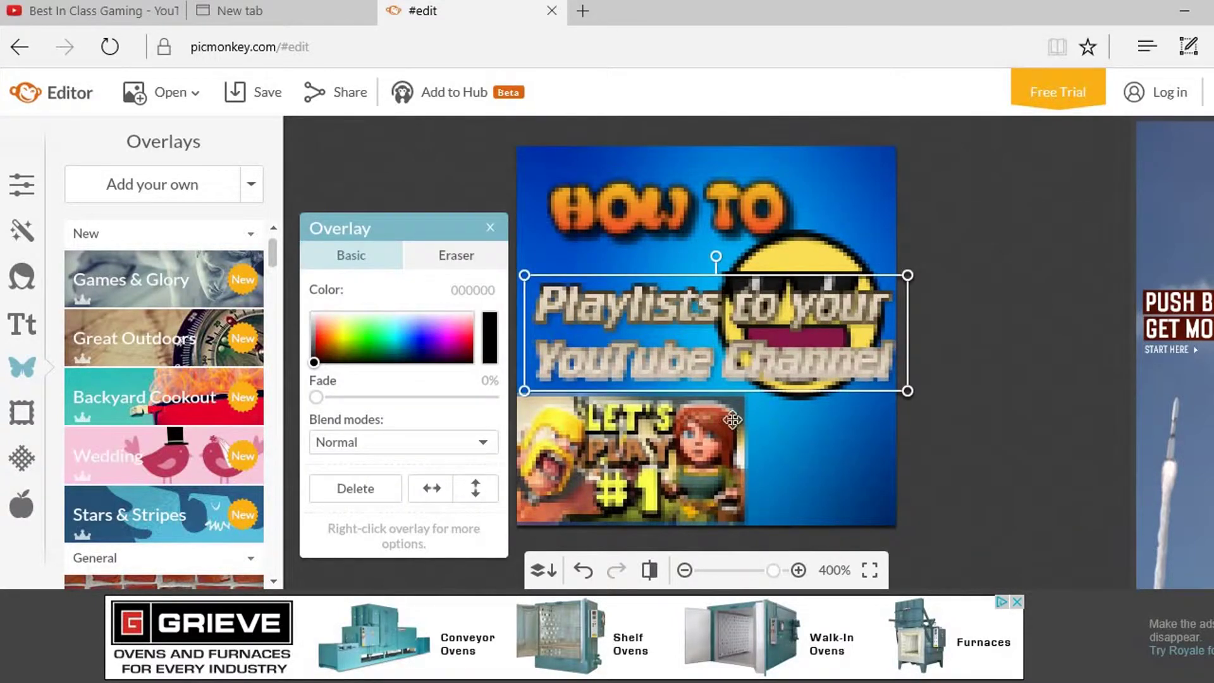
{"action": "left_click", "coordinate": [1050, 367]}
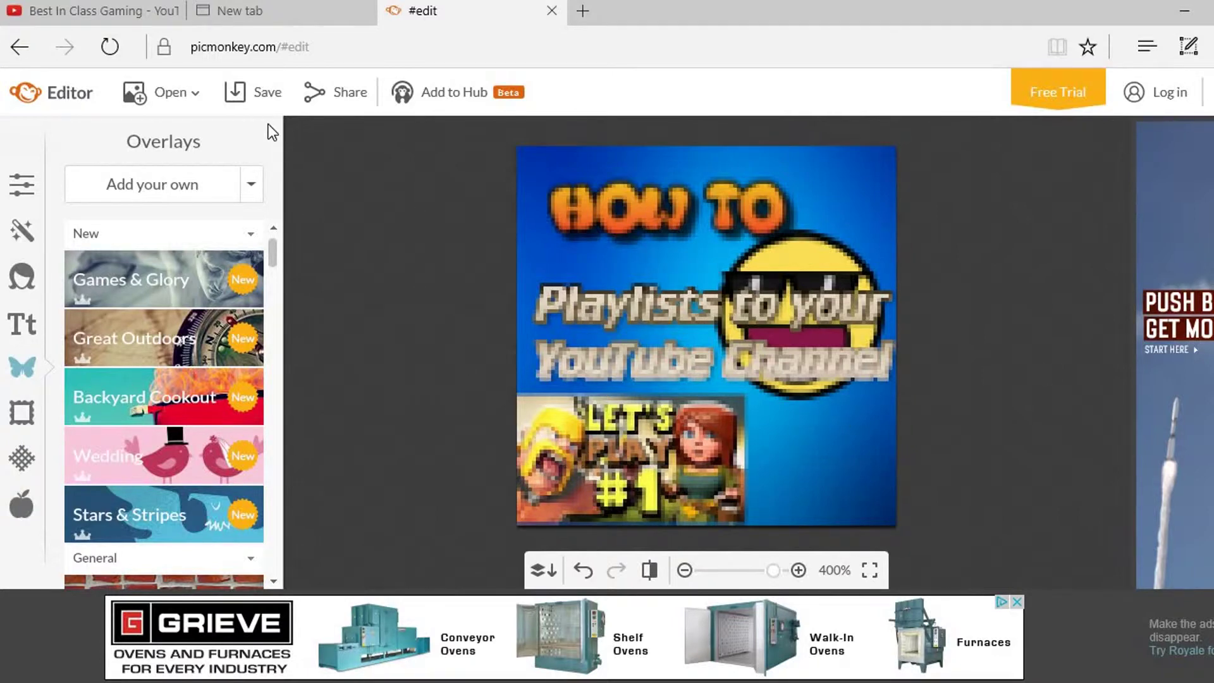
- Save the avatar to the Pictures folder with the file name 'Picmonkey Avatar'
{"action": "left_click", "coordinate": [262, 95]}
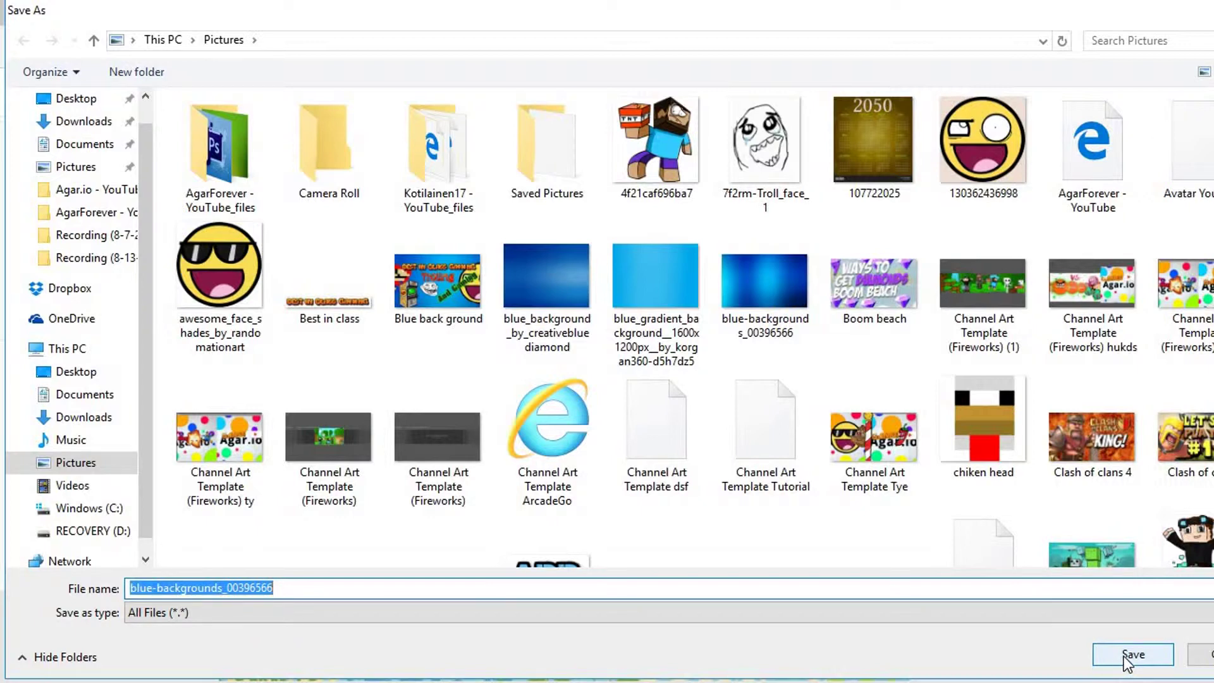
{"action": "key", "text": "BackSpace"}
{"action": "type", "text": "Picmonkey Avatar"}
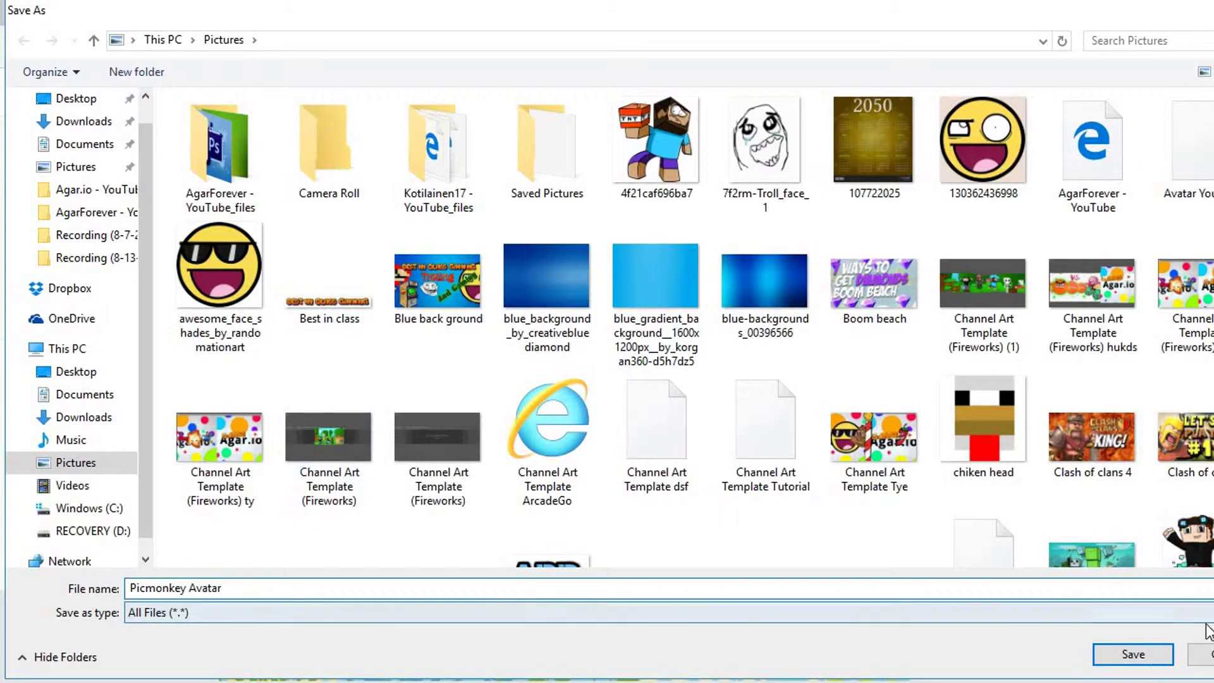
{"action": "left_click", "coordinate": [1134, 658]}
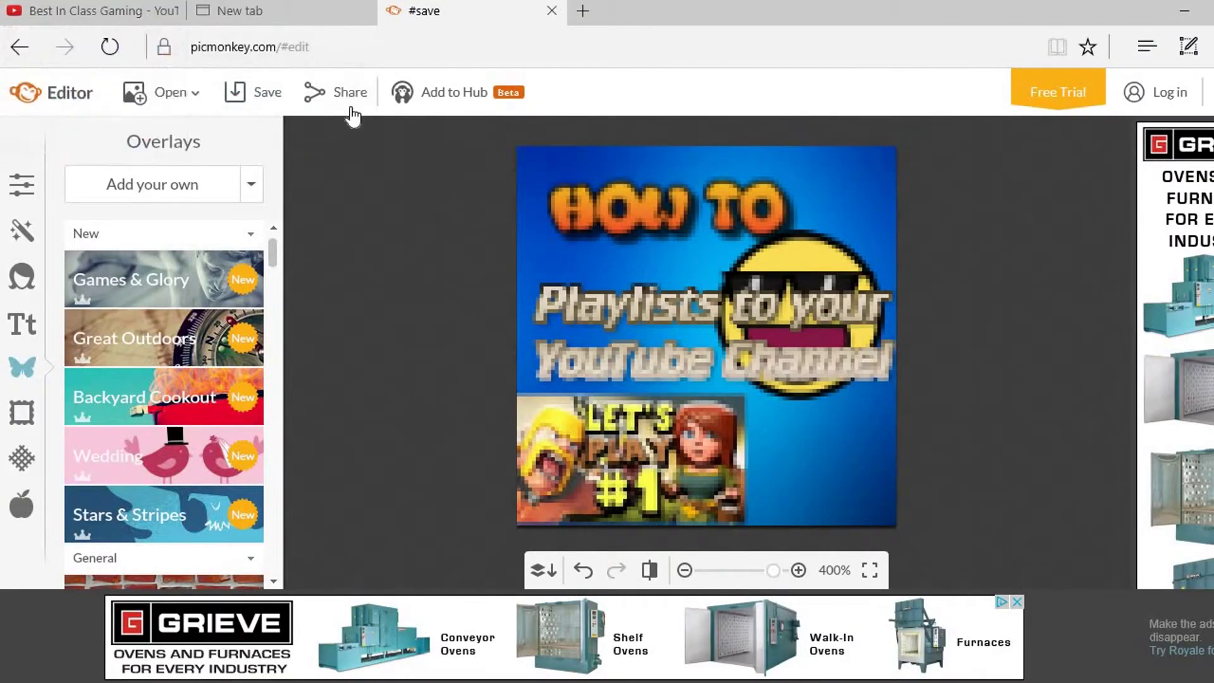
- On the YouTube channel page, bring up the Edit channel icon prompt from the icon's pencil
{"action": "left_click", "coordinate": [114, 12]}
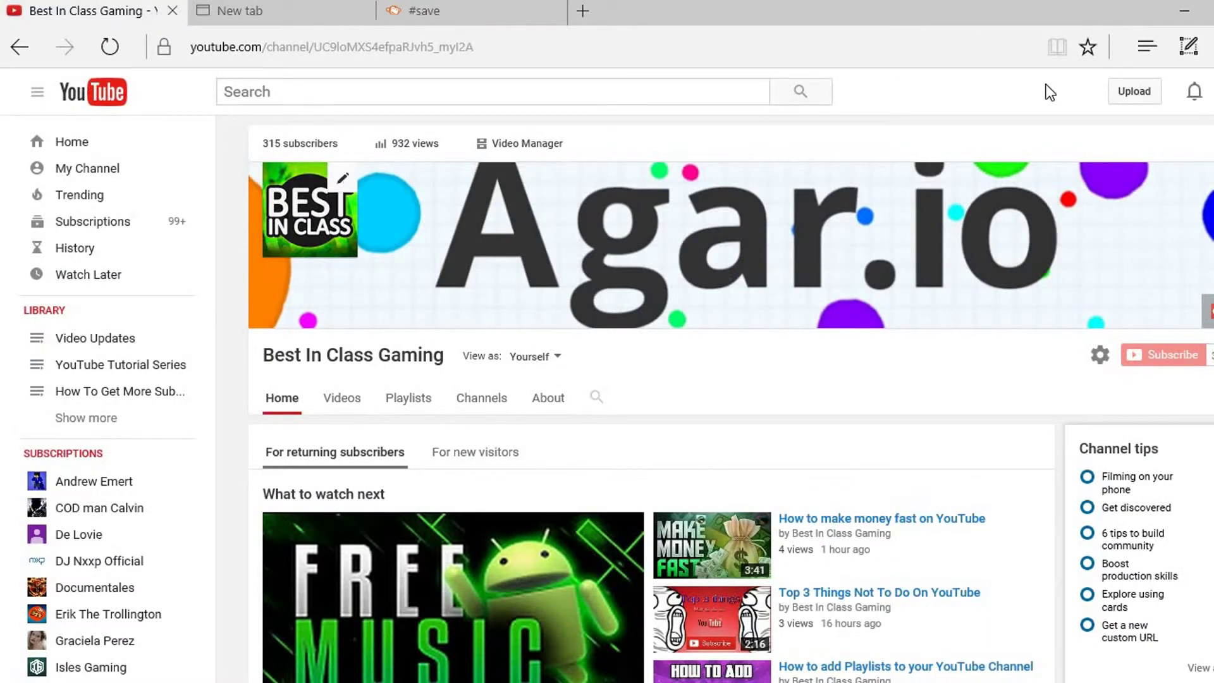
{"action": "left_click", "coordinate": [1209, 91]}
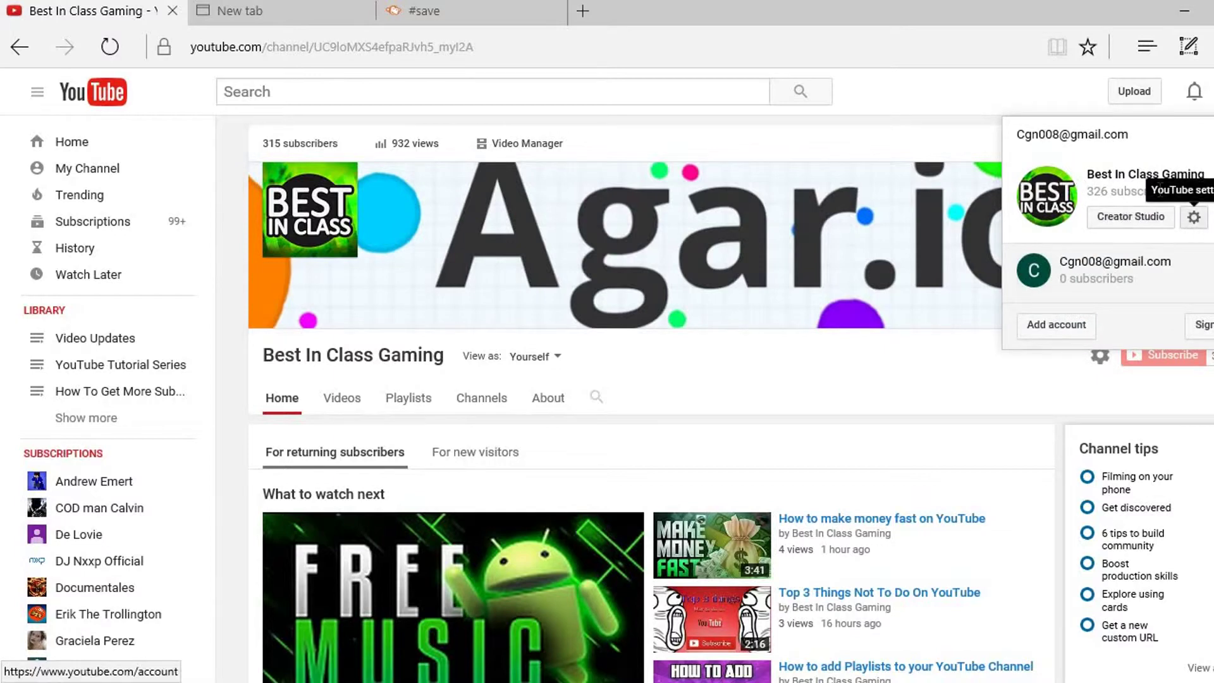
{"action": "left_click", "coordinate": [787, 228]}
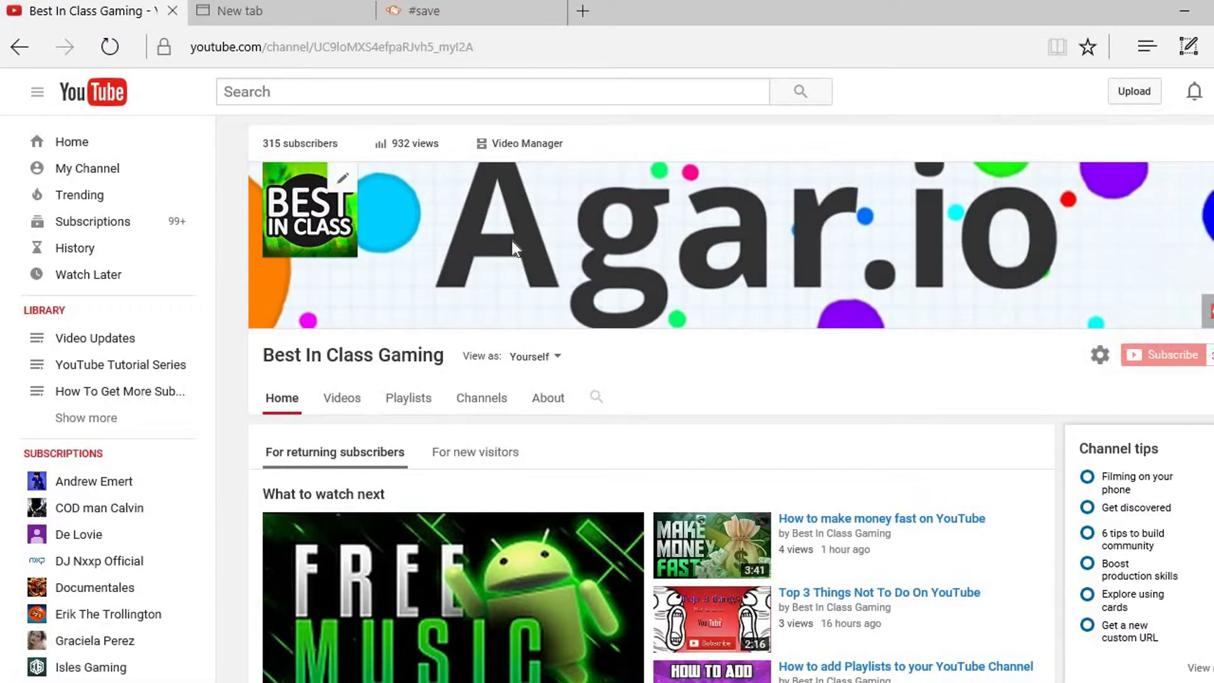
{"action": "left_click", "coordinate": [347, 174]}
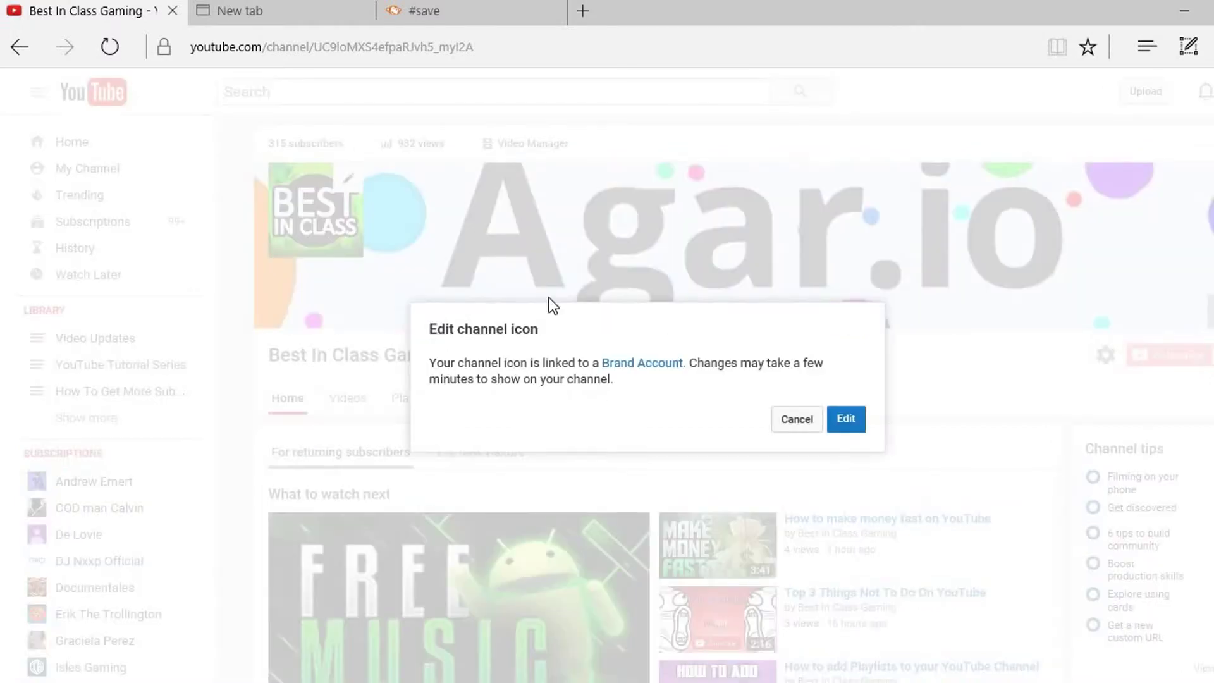
- Attempt to upload the 'Picmonkey Avatar' file through Pick a photo's Upload photo option
{"action": "left_click", "coordinate": [847, 419]}
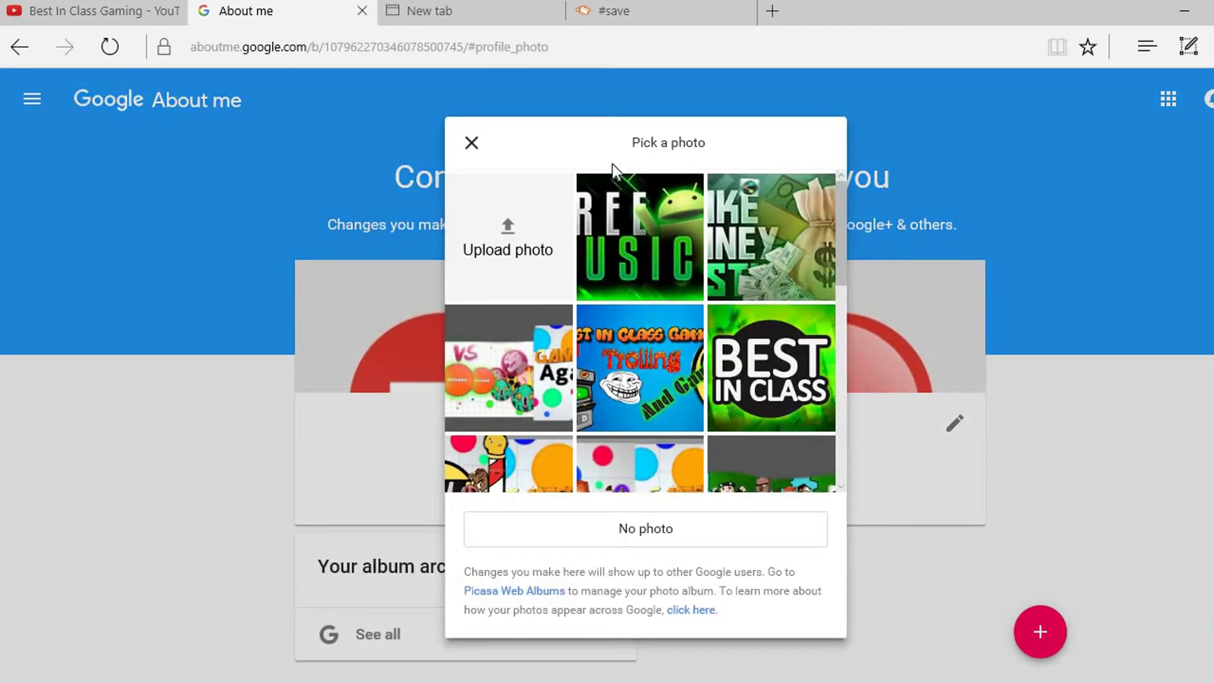
{"action": "left_click_drag", "start_coordinate": [706, 201], "coordinate": [522, 221]}
{"action": "left_click", "coordinate": [347, 245]}
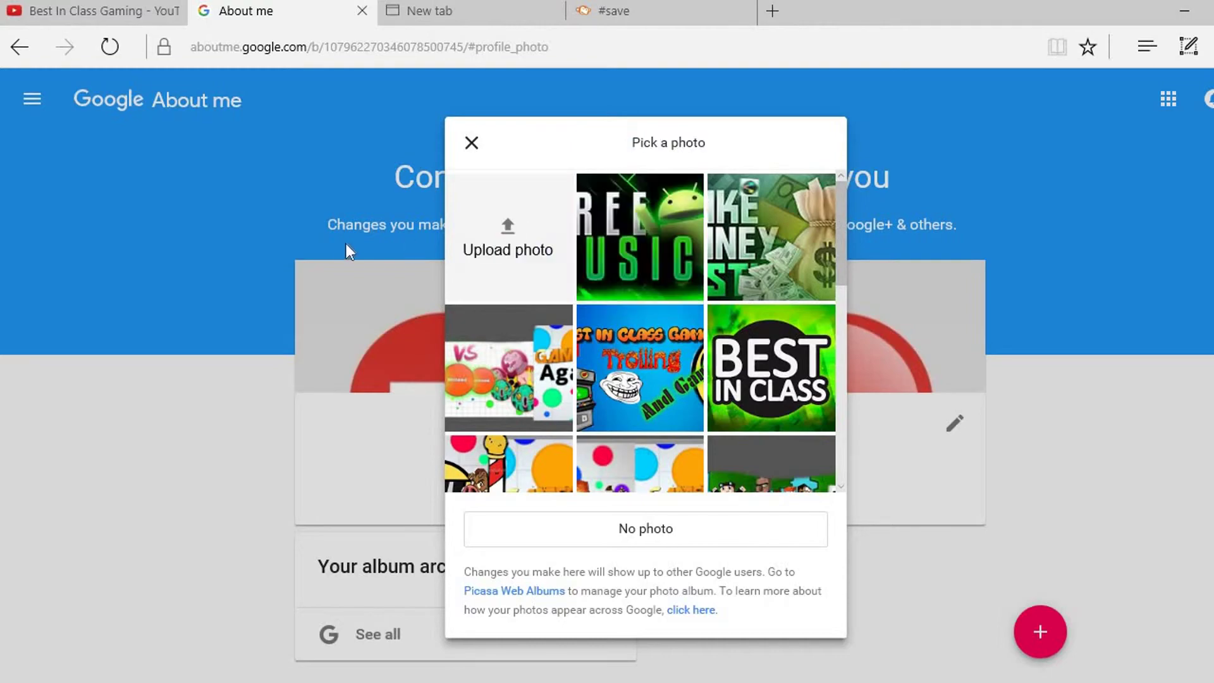
{"action": "left_click", "coordinate": [529, 256]}
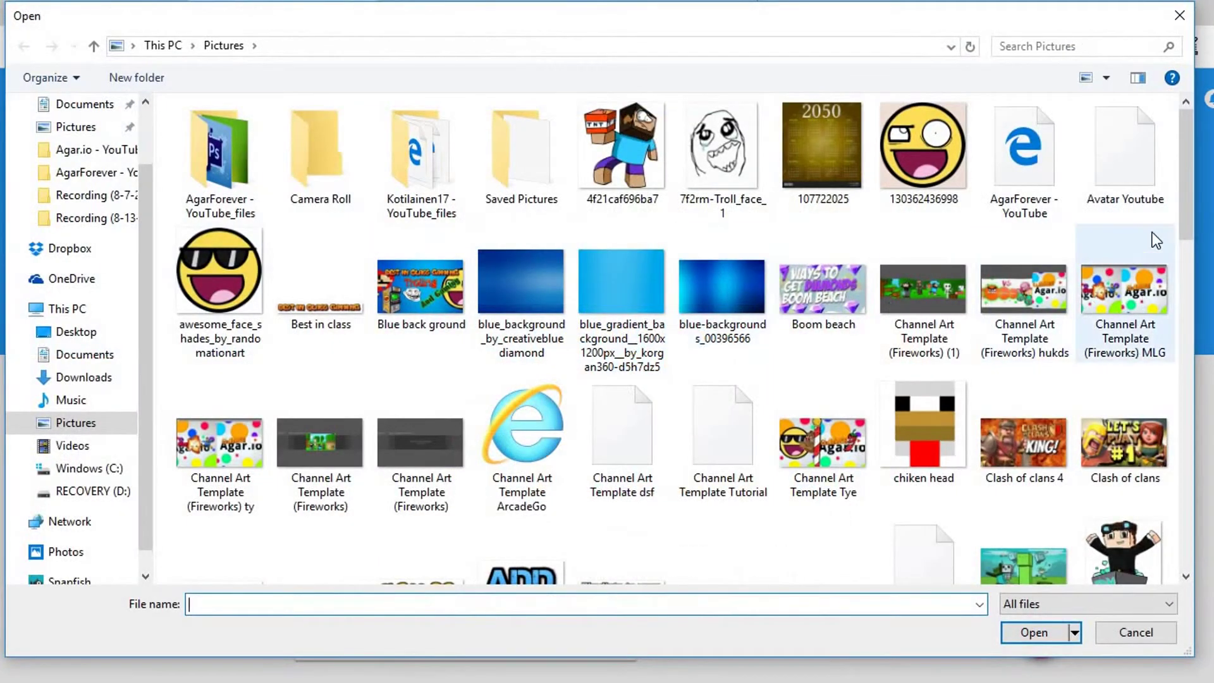
{"action": "scroll", "coordinate": [1187, 220], "scroll_direction": "down", "scroll_amount": 6}
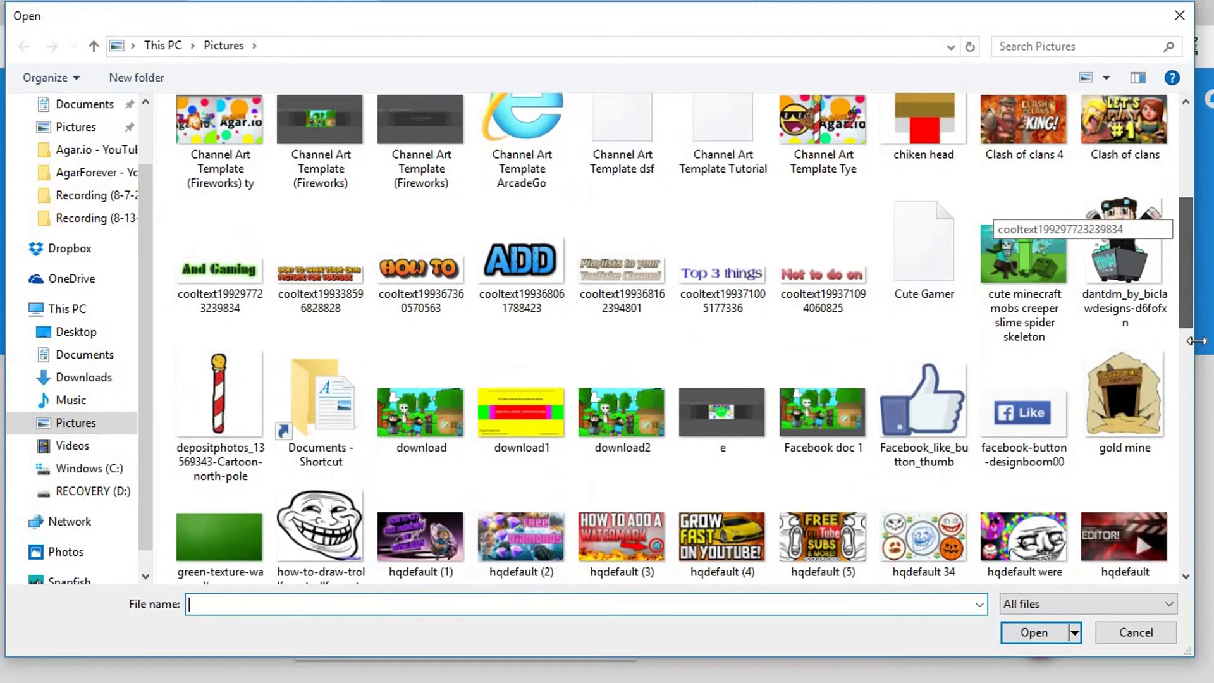
{"action": "type", "text": "Pic"}
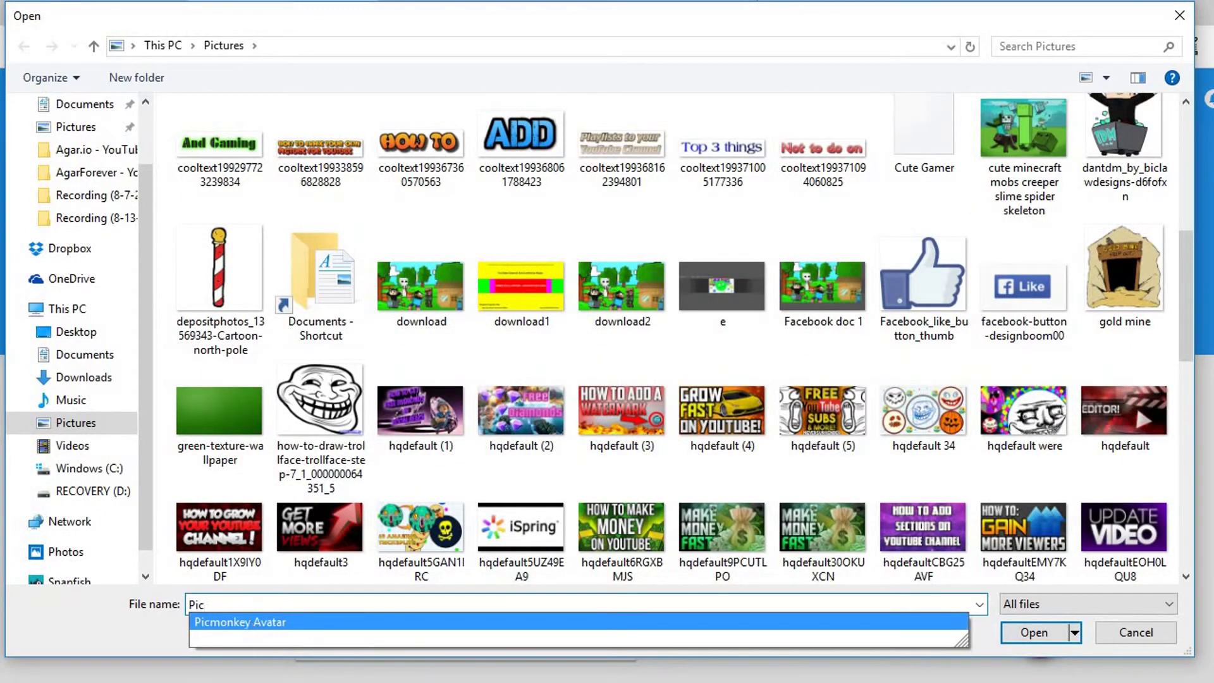
{"action": "left_click", "coordinate": [949, 622]}
{"action": "left_click", "coordinate": [1045, 635]}
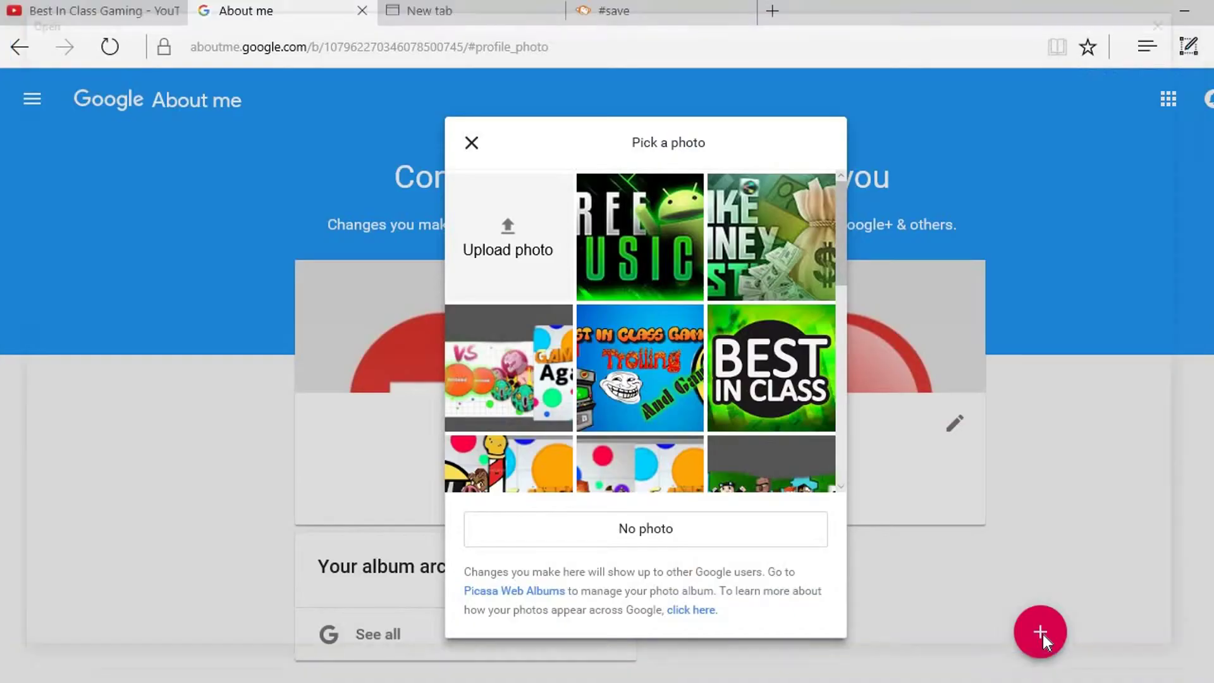